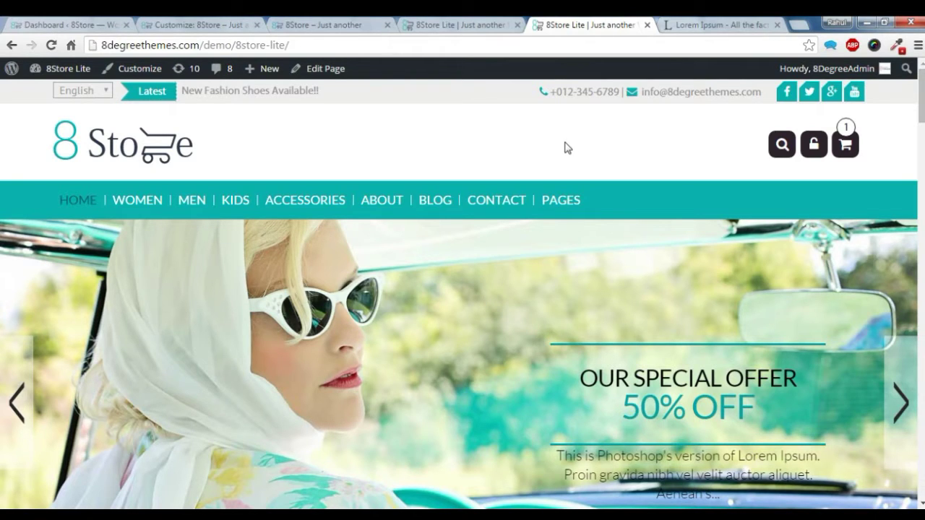
Examine the 8Store Lite demo home page, including the New Arrivals products, the video banner and the Women category section.
scroll(565, 152, "down", 15)
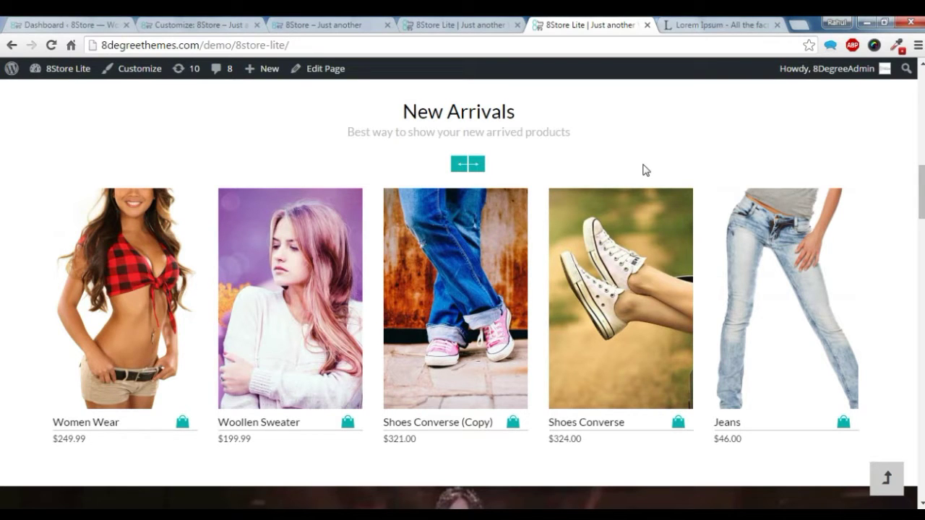
scroll(642, 165, "down", 5)
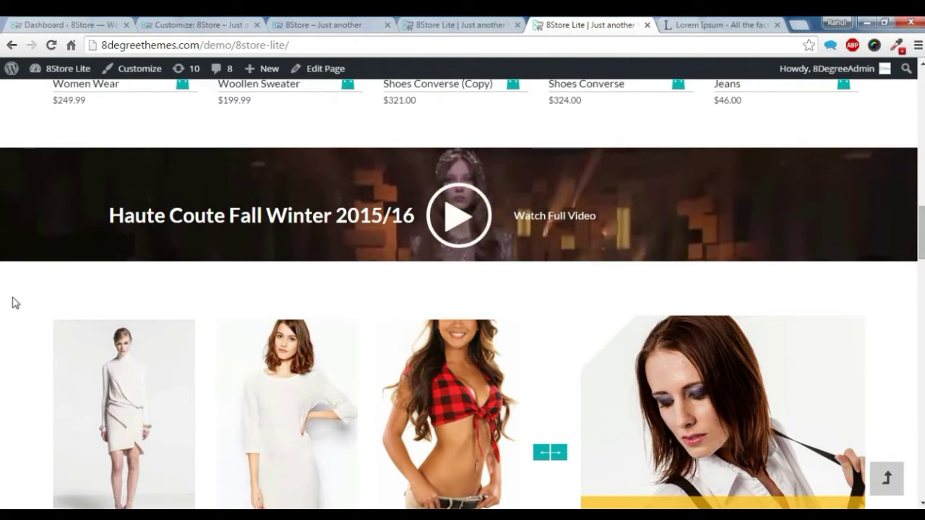
scroll(12, 303, "down", 2)
scroll(725, 317, "down", 2)
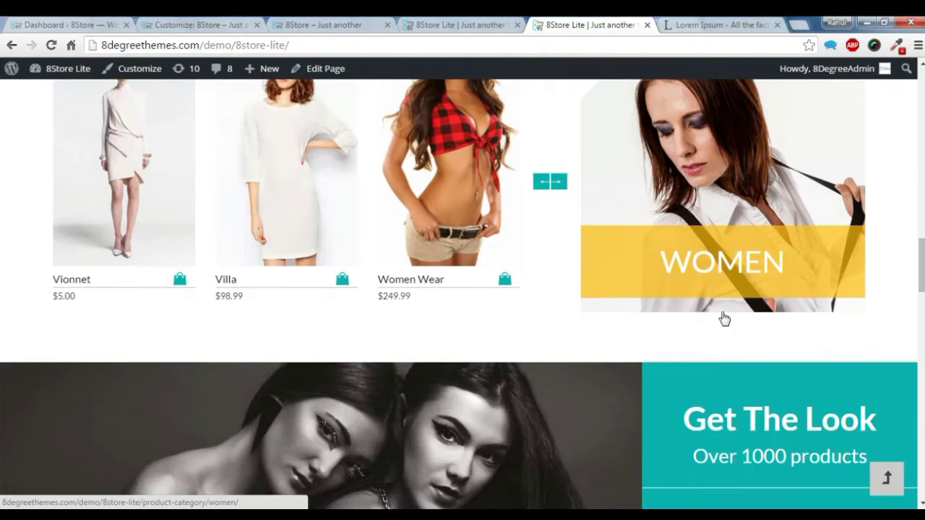
scroll(724, 318, "up", 8)
scroll(723, 318, "up", 4)
scroll(723, 316, "down", 5)
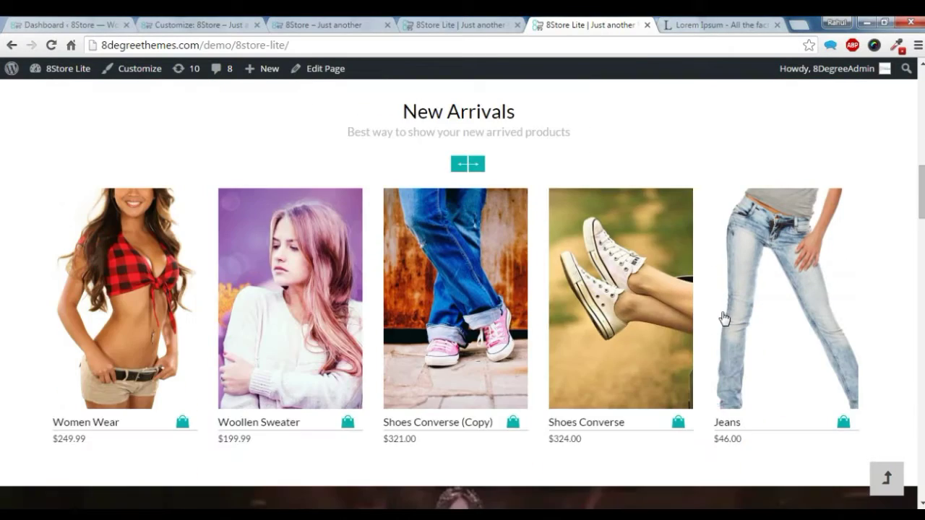
scroll(719, 317, "up", 3)
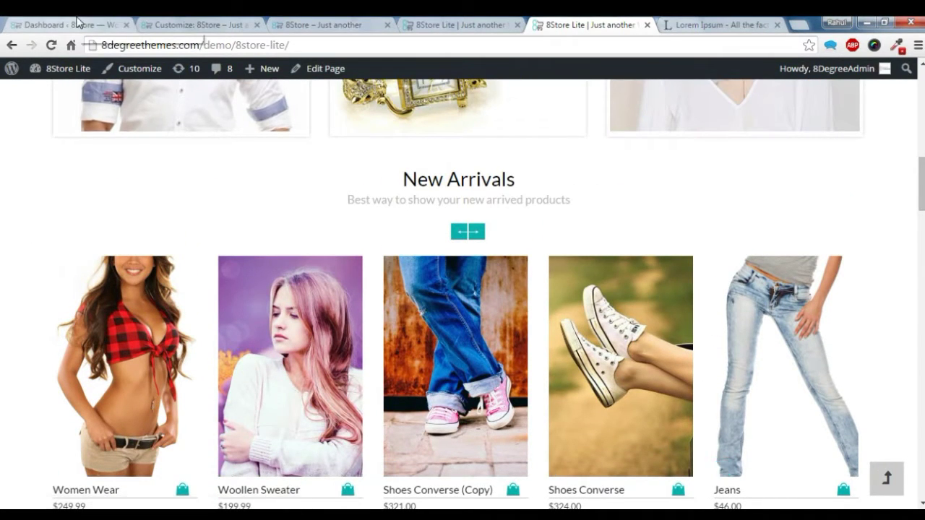
Switch to the WordPress dashboard of the local 8Store site and start adding a new product from the product list.
left_click(78, 24)
mouse_move(61, 309)
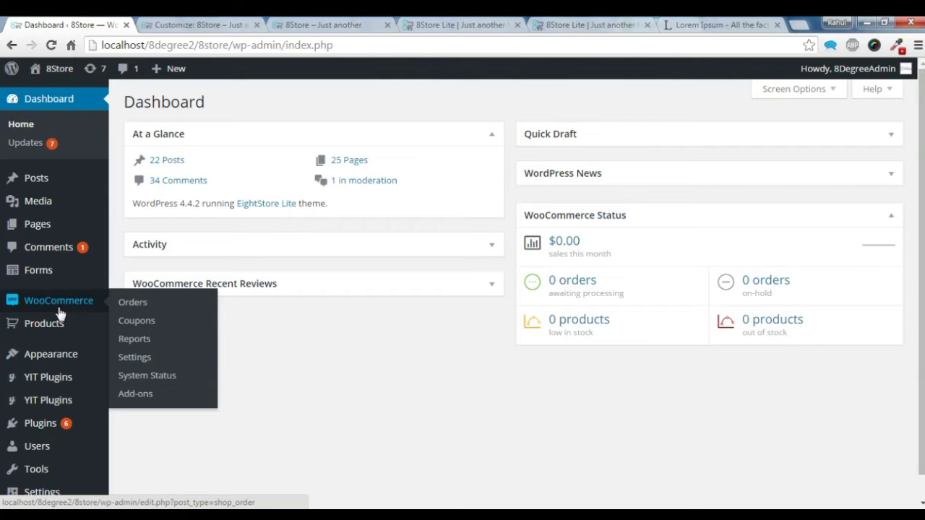
mouse_move(42, 331)
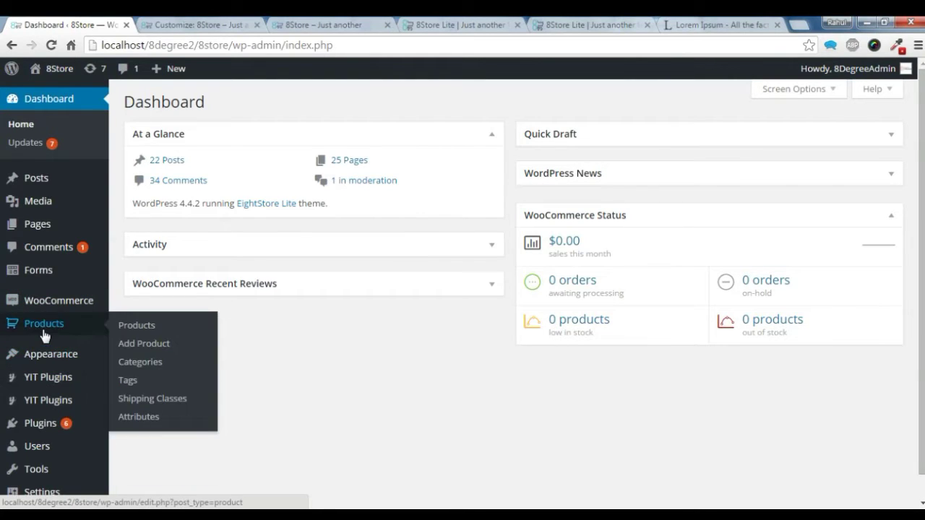
left_click(48, 325)
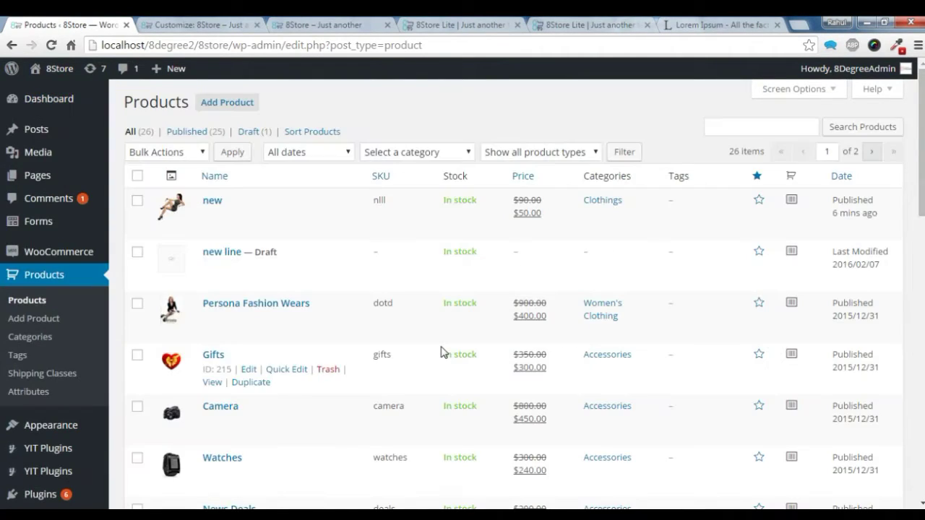
left_click(215, 103)
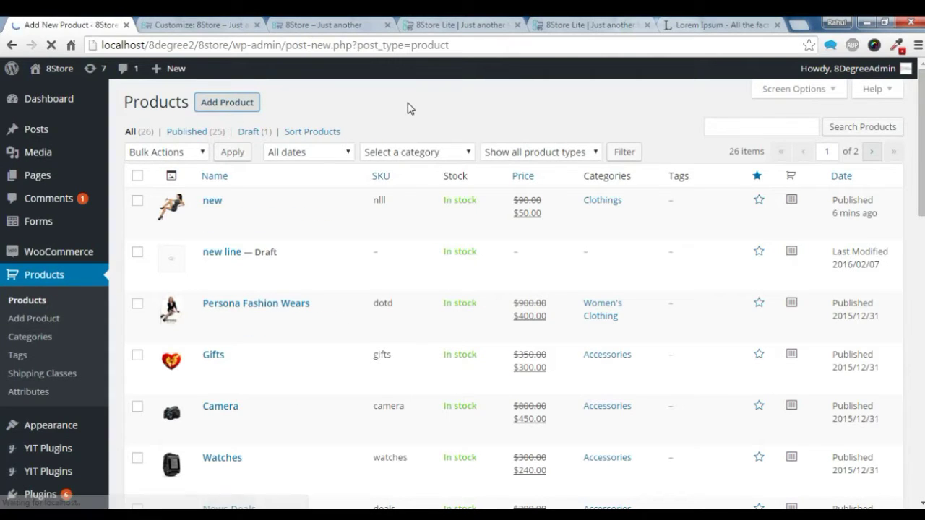
Name the new product "new t-shirt".
left_click(200, 140)
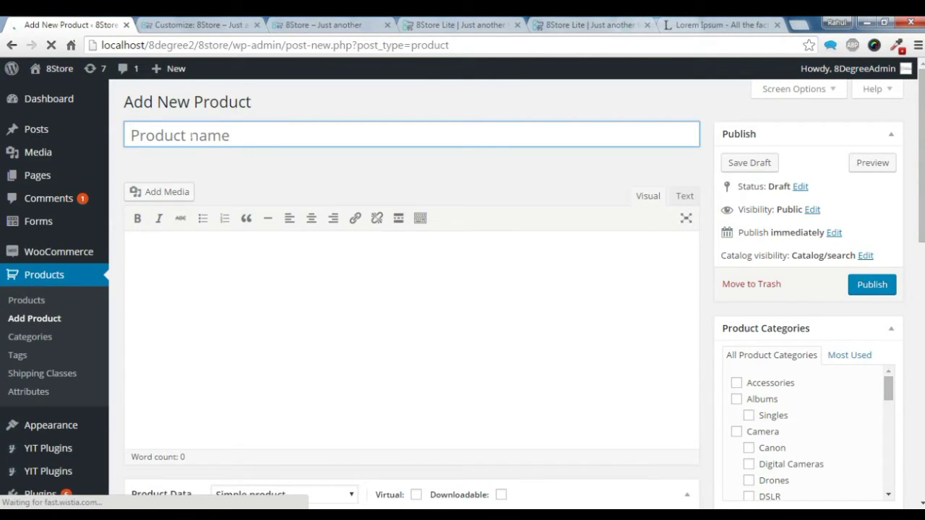
type("new tishirt")
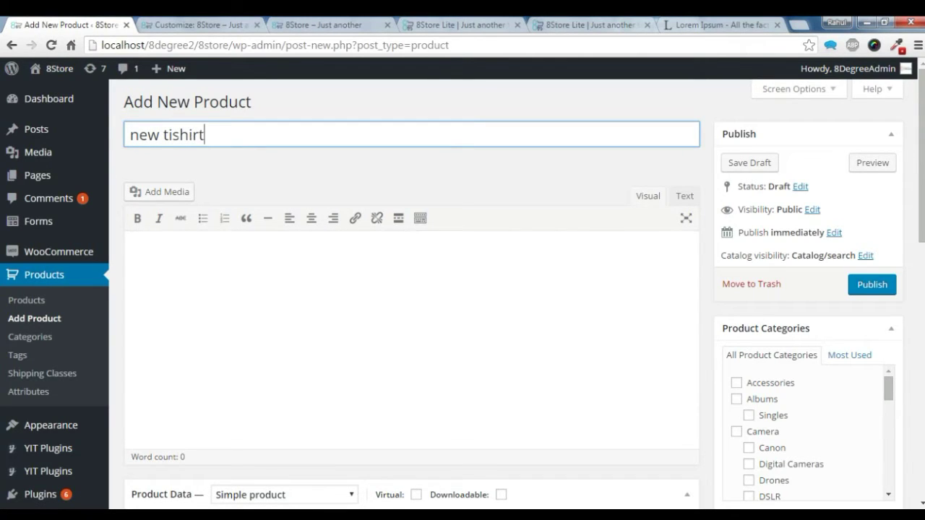
key("BackSpace")
type("-")
key("Tab")
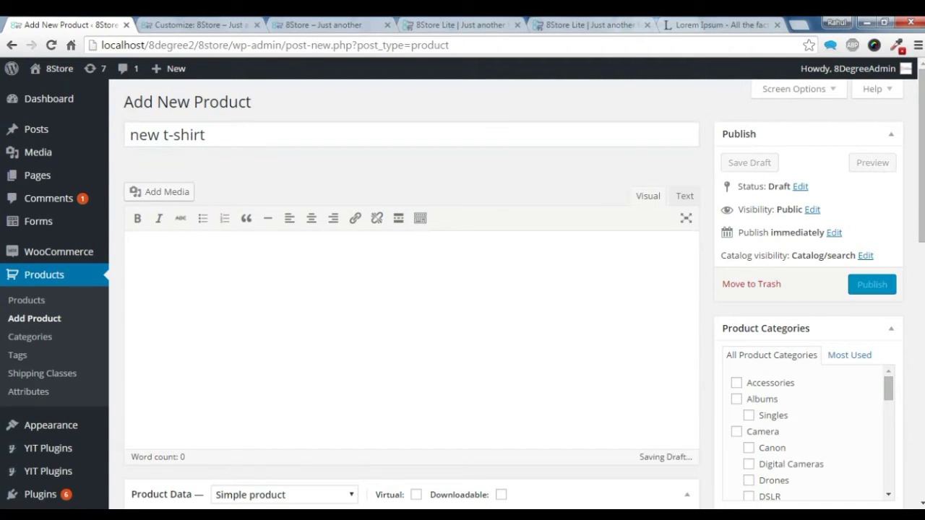
Copy the selected Lorem Ipsum passage from the lipsum.com page and paste it into the product's main description.
left_click(715, 24)
right_click(260, 324)
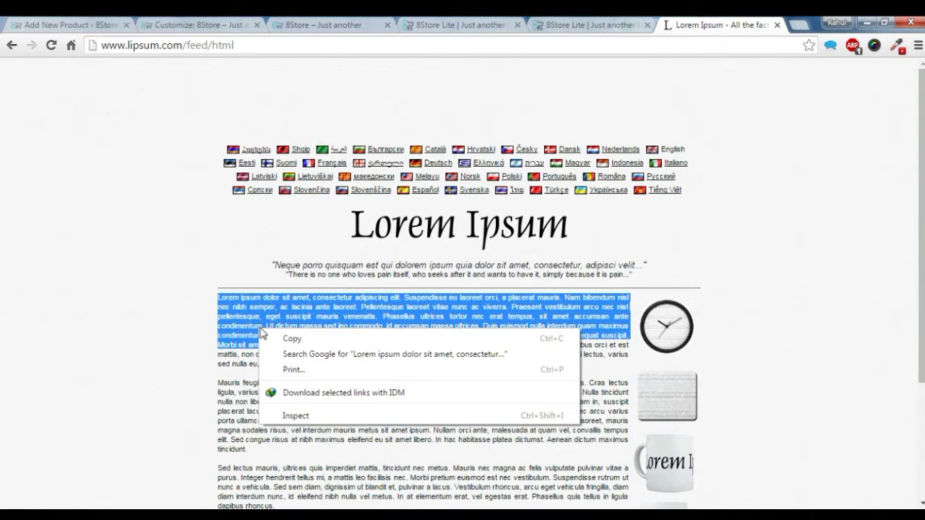
left_click(288, 341)
key("ctrl+1")
right_click(207, 267)
left_click(268, 348)
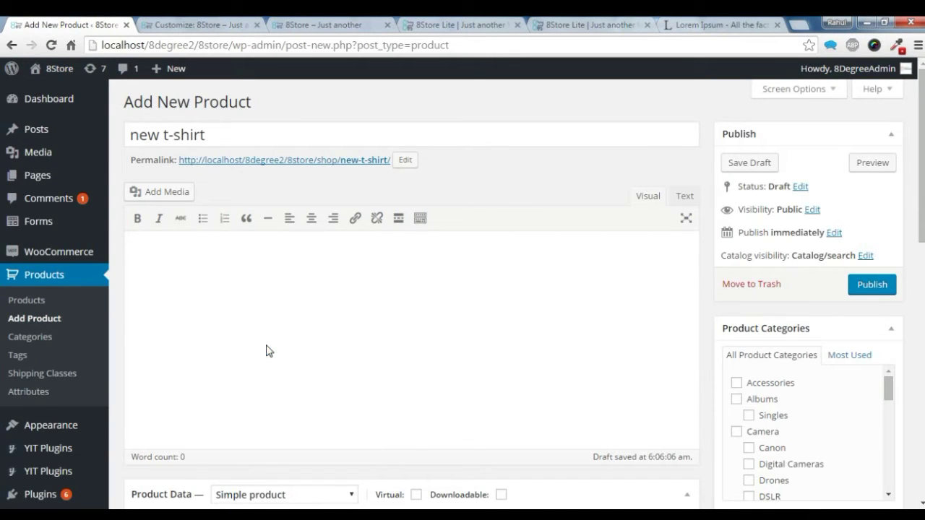
Set the product's SKU to tshirt22 and its regular price to 70, leaving the sale price empty.
scroll(281, 344, "down", 3)
left_click(408, 329)
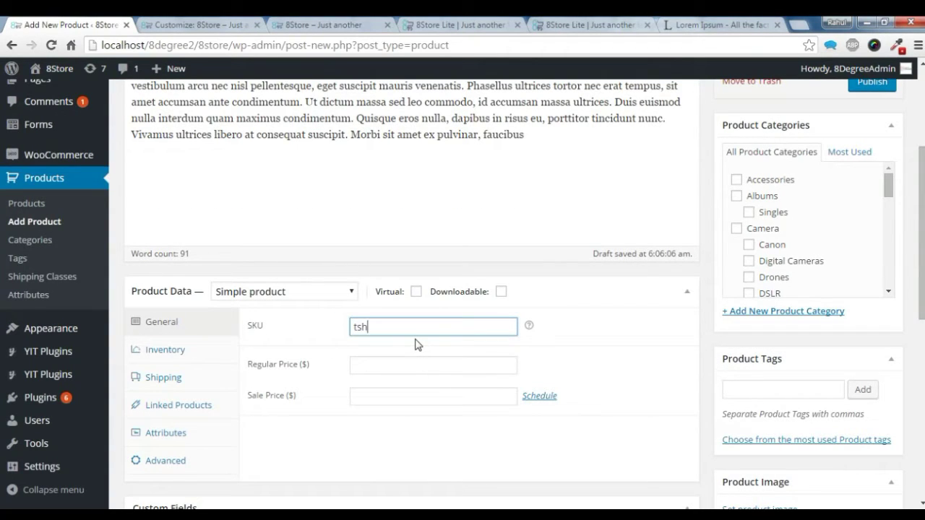
type("tshit22")
left_click(379, 361)
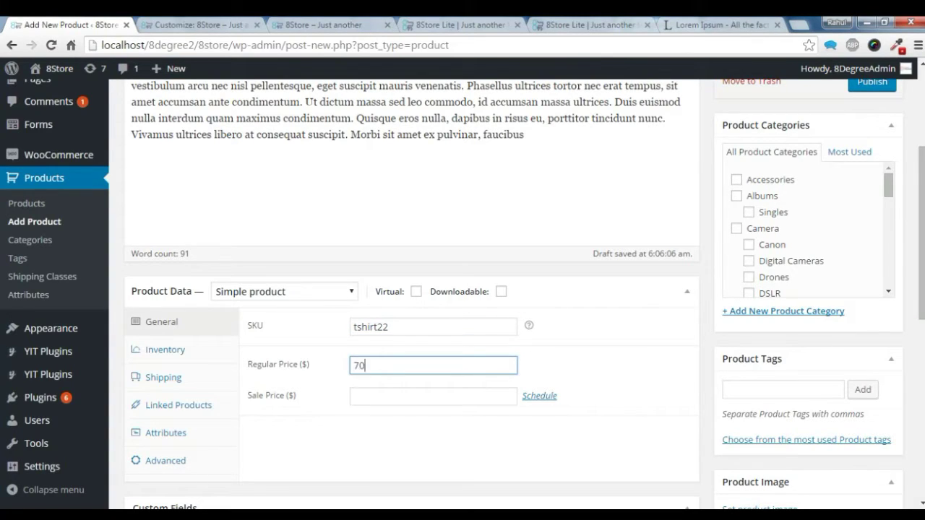
left_click(433, 396)
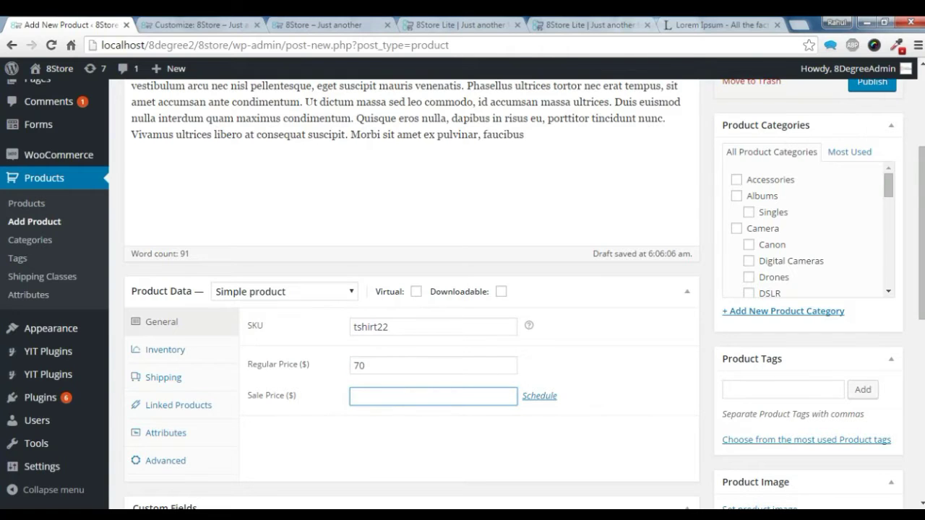
Copy the opening Lorem Ipsum text through "nisl nec nibh sempe" from lipsum.com and paste it as the product's short description.
scroll(433, 396, "down", 3)
scroll(412, 289, "down", 3)
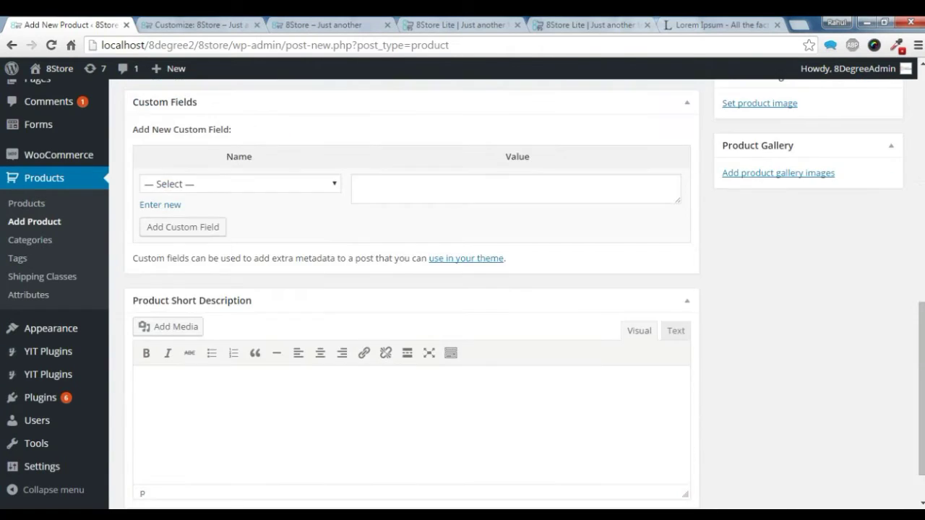
right_click(165, 397)
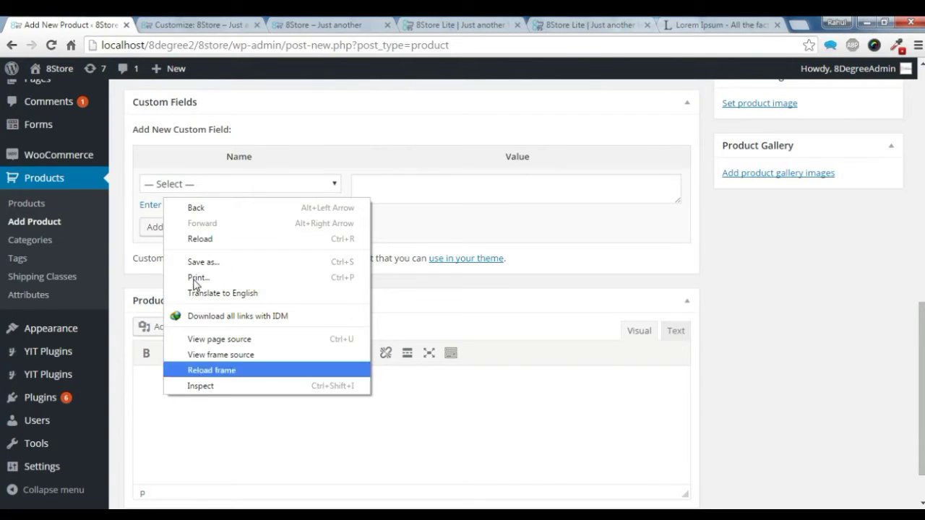
left_click(668, 24)
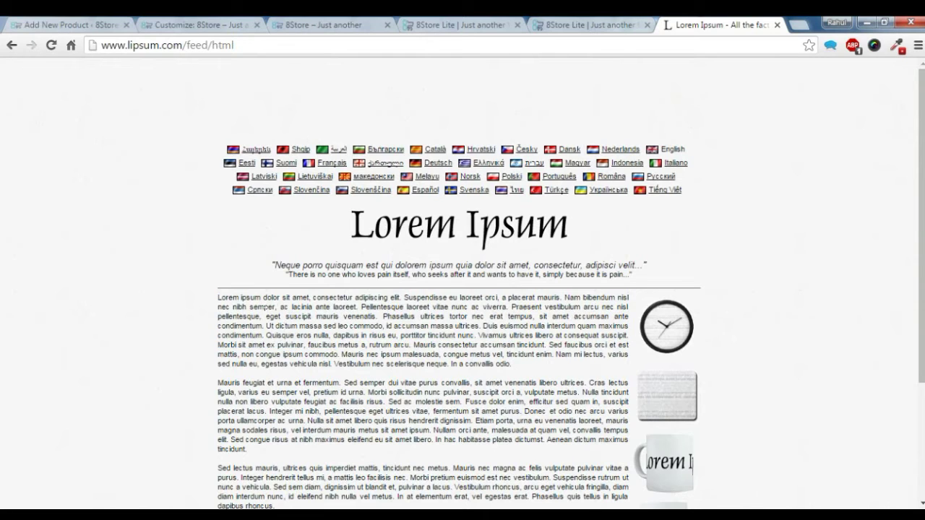
left_click_drag(228, 297, 273, 307)
right_click(216, 298)
left_click(246, 303)
key("ctrl+Tab")
right_click(174, 400)
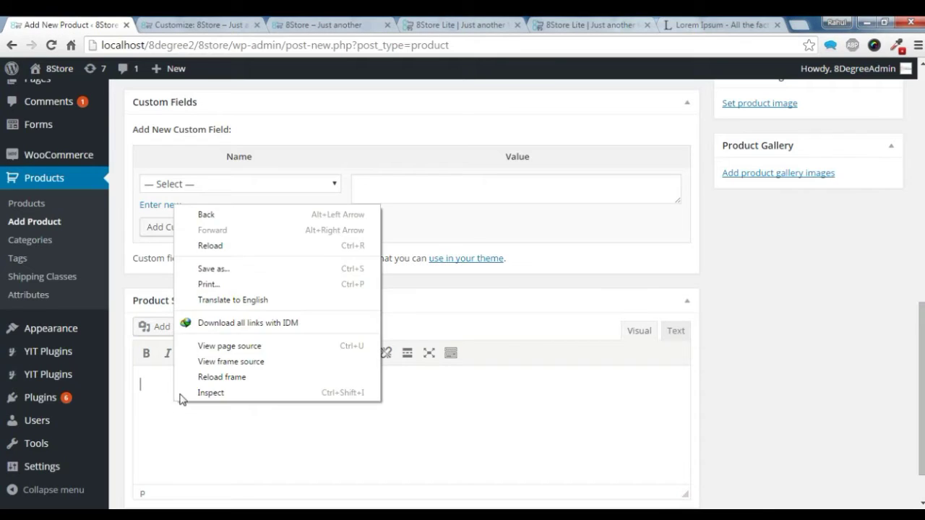
right_click(153, 399)
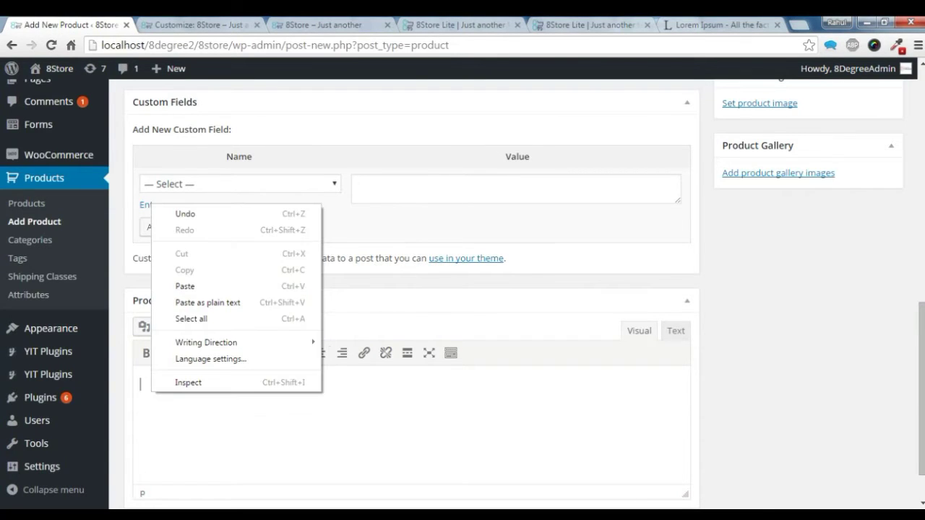
left_click(263, 304)
key("ctrl+v")
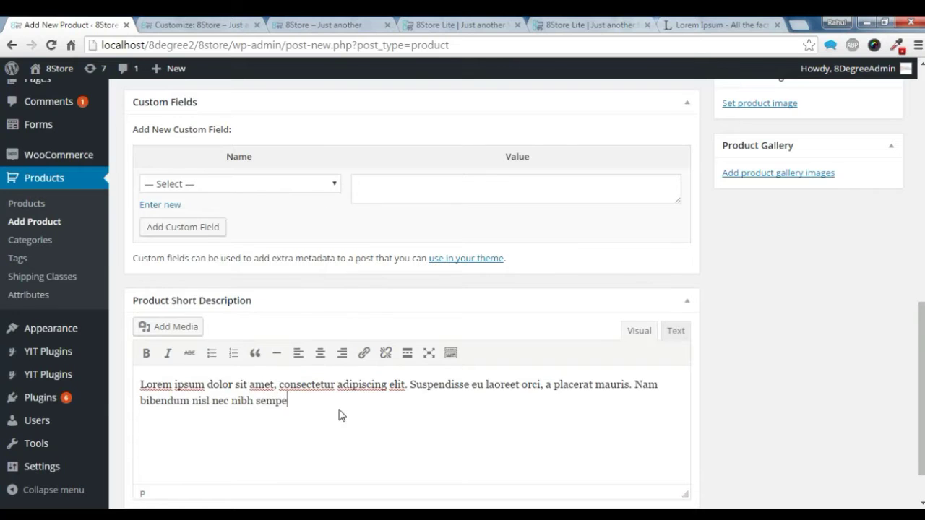
Assign the product to the Women's Clothing category and its Shirts subcategory.
scroll(340, 412, "up", 6)
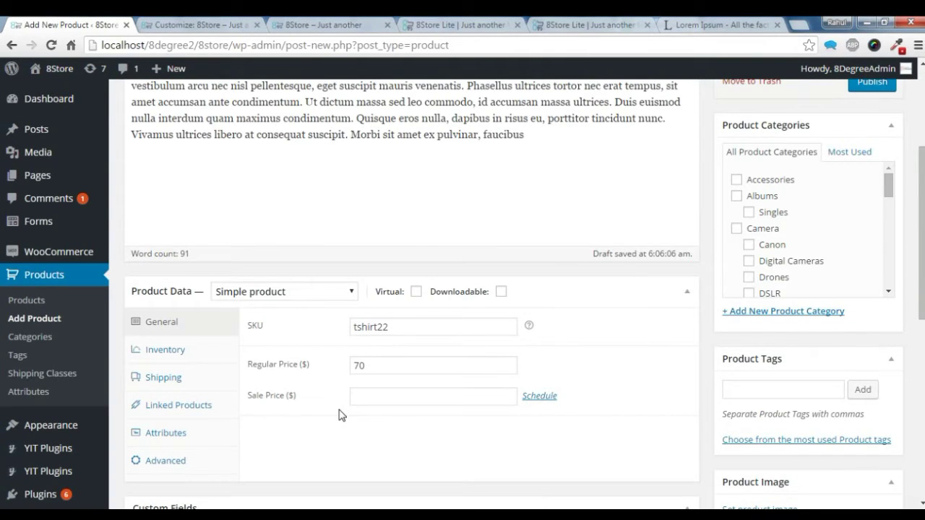
scroll(340, 415, "up", 3)
scroll(568, 341, "down", 2)
scroll(803, 328, "down", 3)
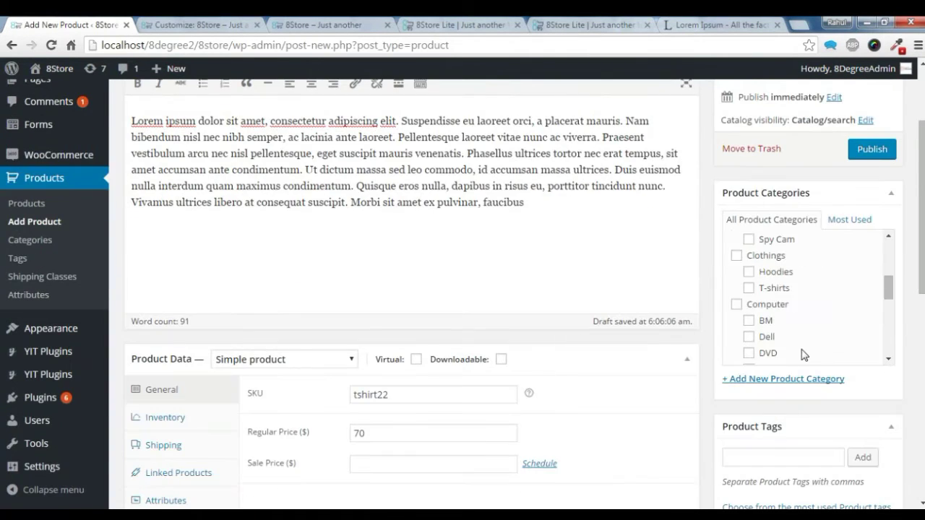
scroll(804, 325, "up", 2)
scroll(803, 324, "up", 4)
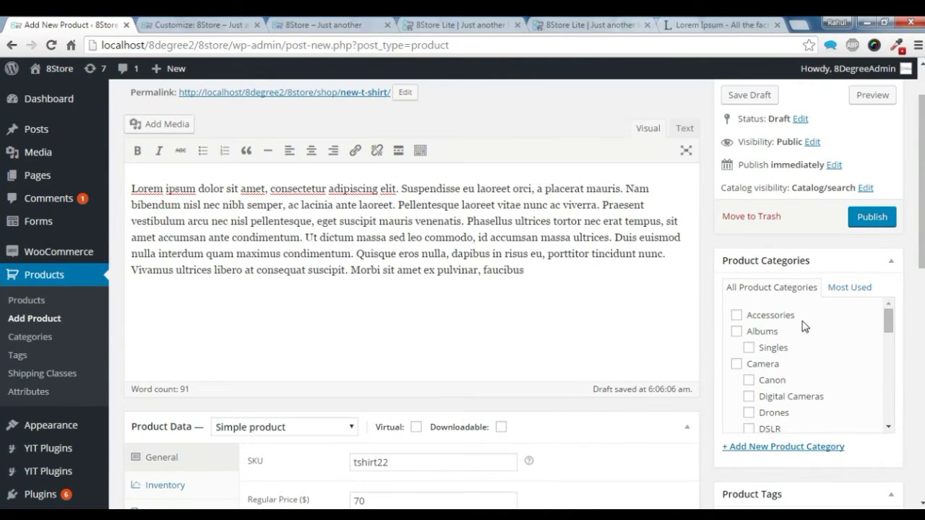
scroll(752, 350, "down", 3)
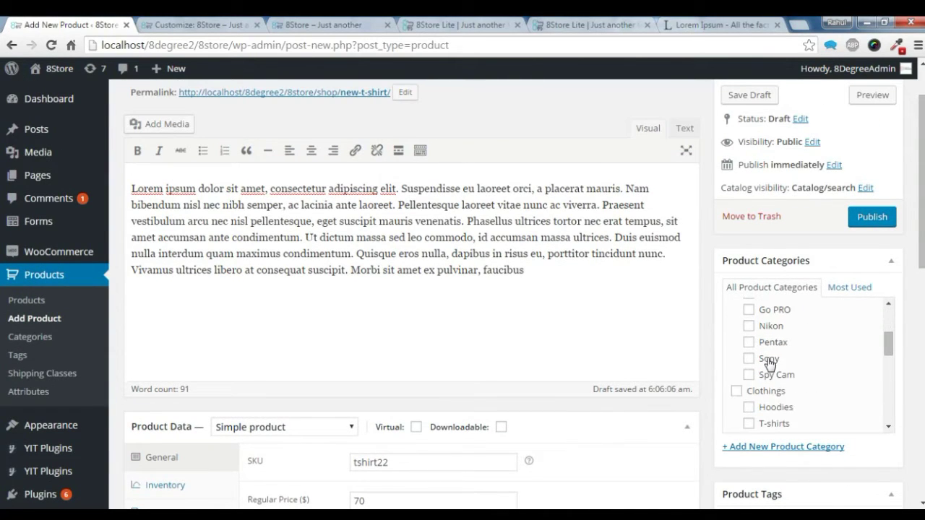
scroll(768, 367, "down", 8)
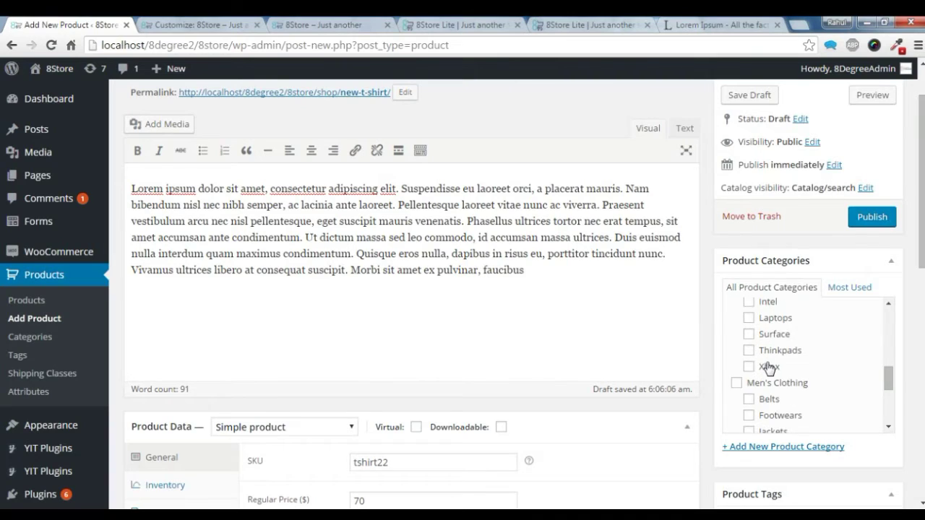
scroll(768, 367, "down", 1)
left_click(737, 336)
left_click(749, 400)
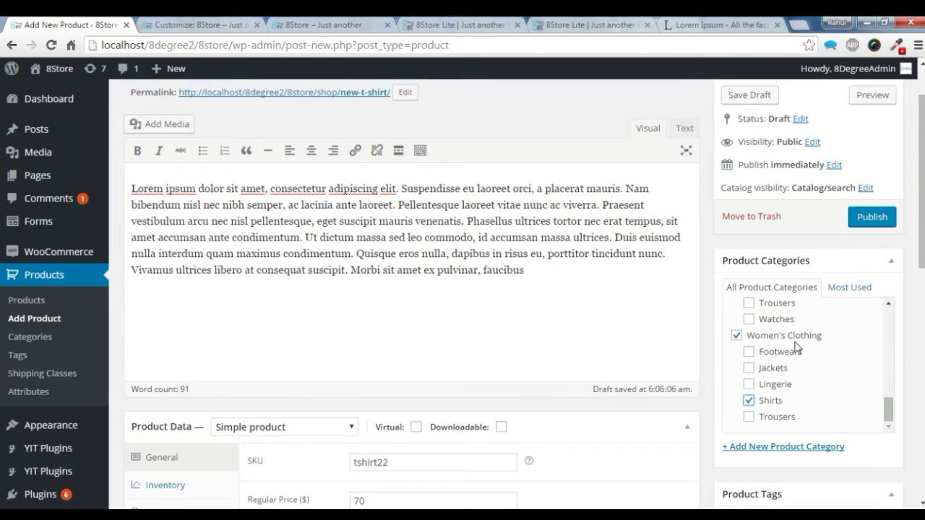
Set the product image to category-4.jpg, the woman in a white blouse, from the media library.
scroll(920, 388, "down", 4)
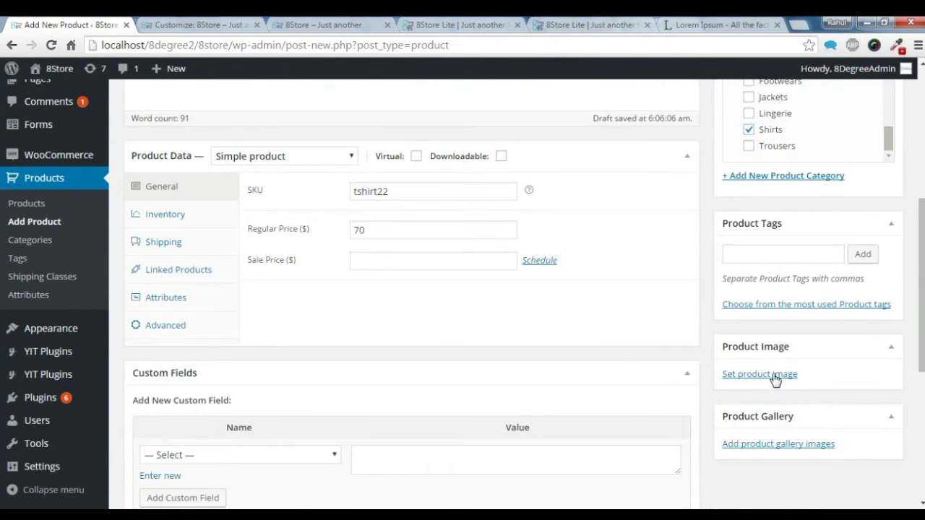
left_click(774, 375)
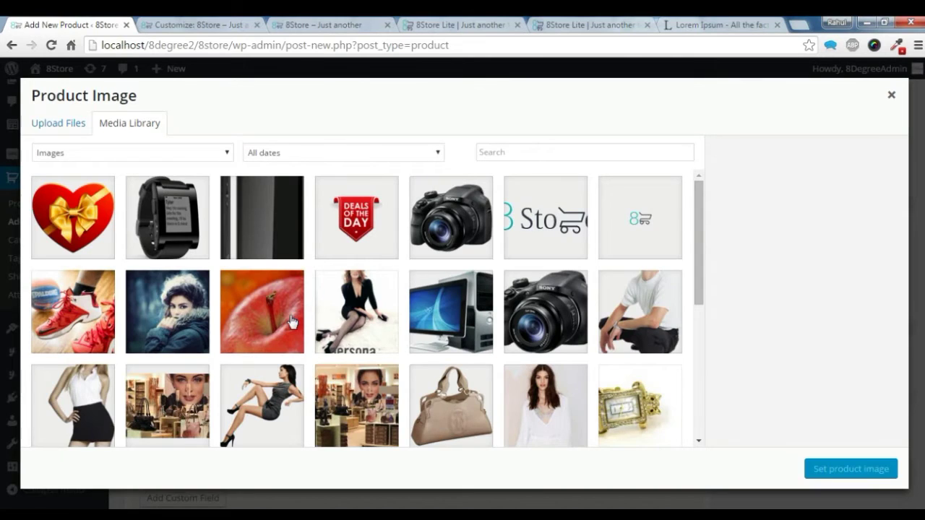
scroll(292, 321, "down", 2)
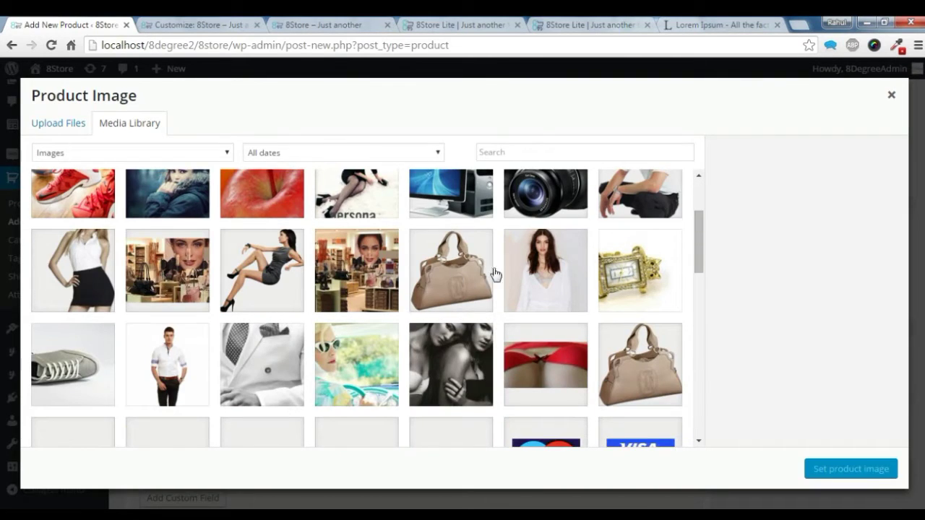
scroll(516, 272, "down", 6)
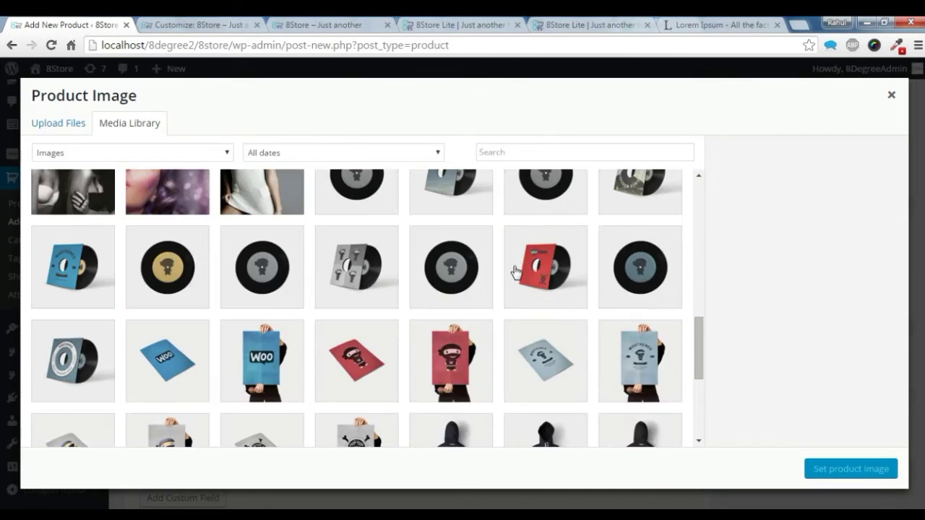
scroll(516, 273, "up", 3)
scroll(514, 271, "up", 3)
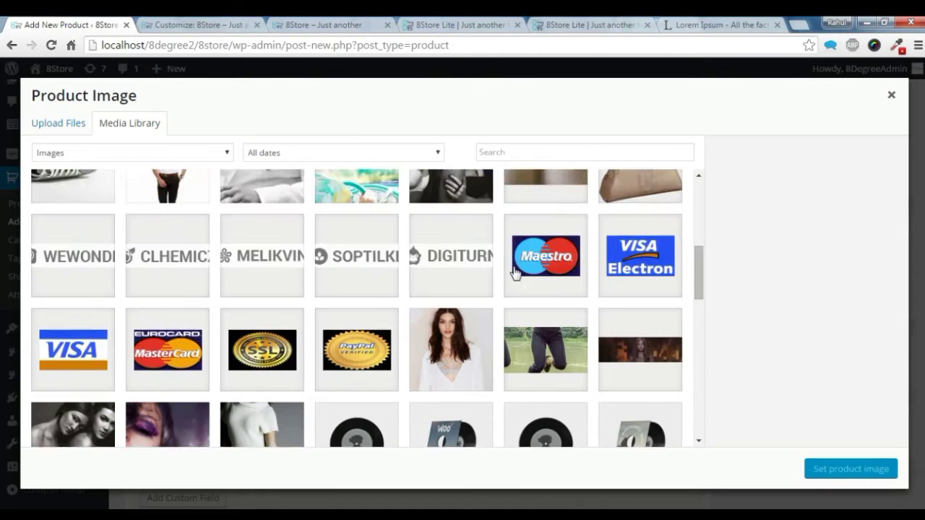
left_click(547, 229)
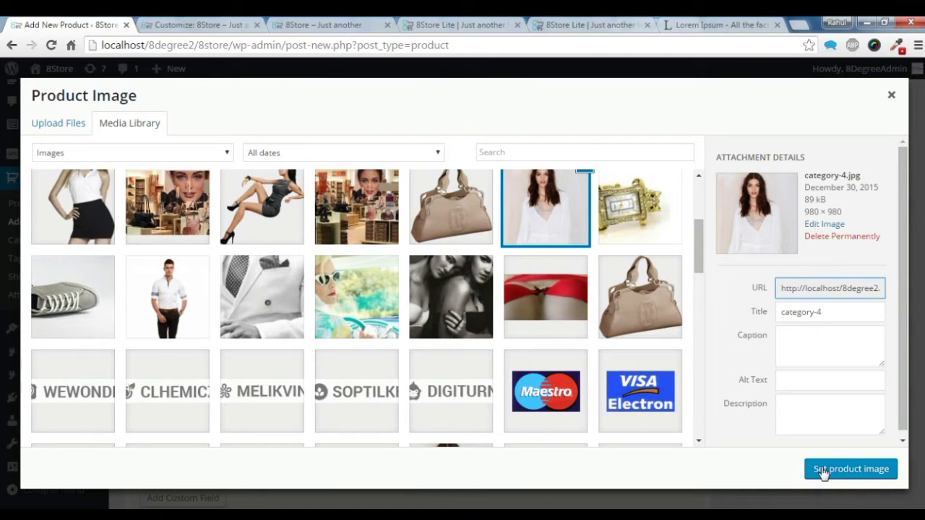
left_click(822, 471)
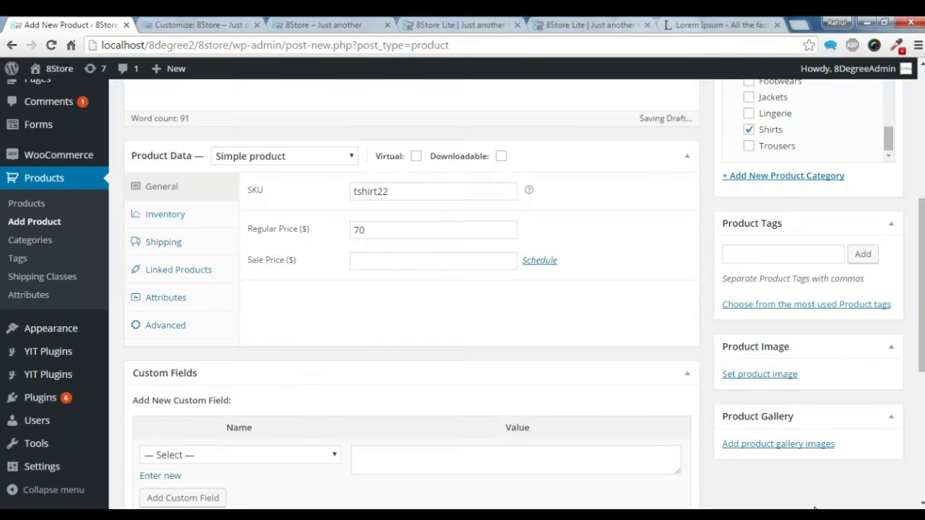
Publish the new t-shirt product and review its saved details and image on the edit page.
scroll(827, 310, "up", 3)
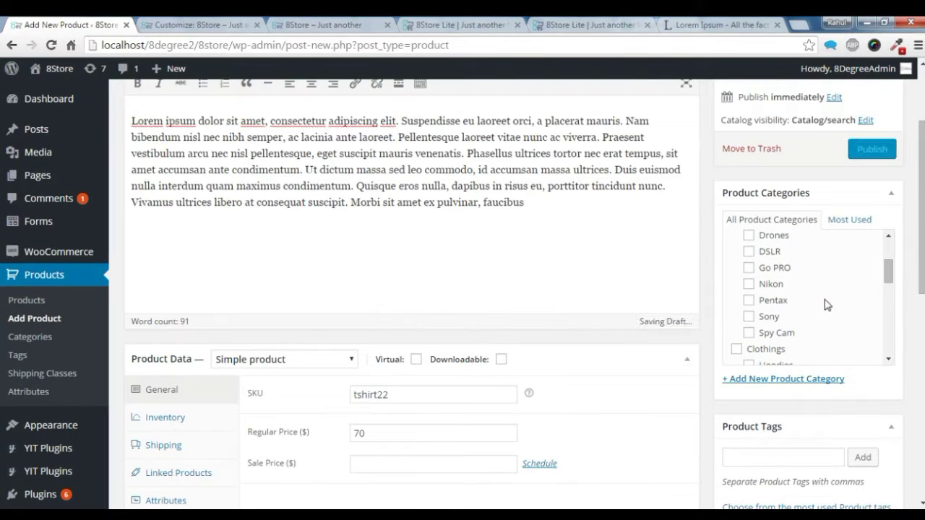
left_click(872, 150)
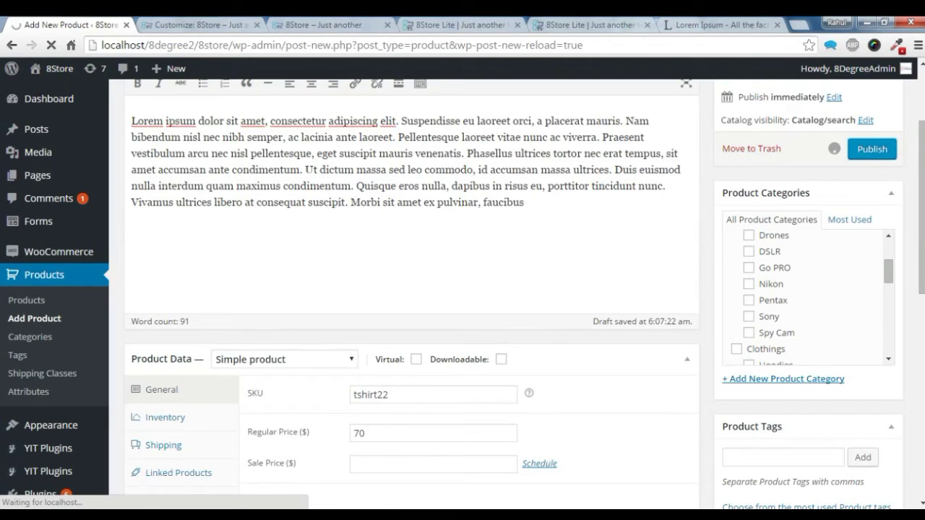
scroll(387, 304, "up", 2)
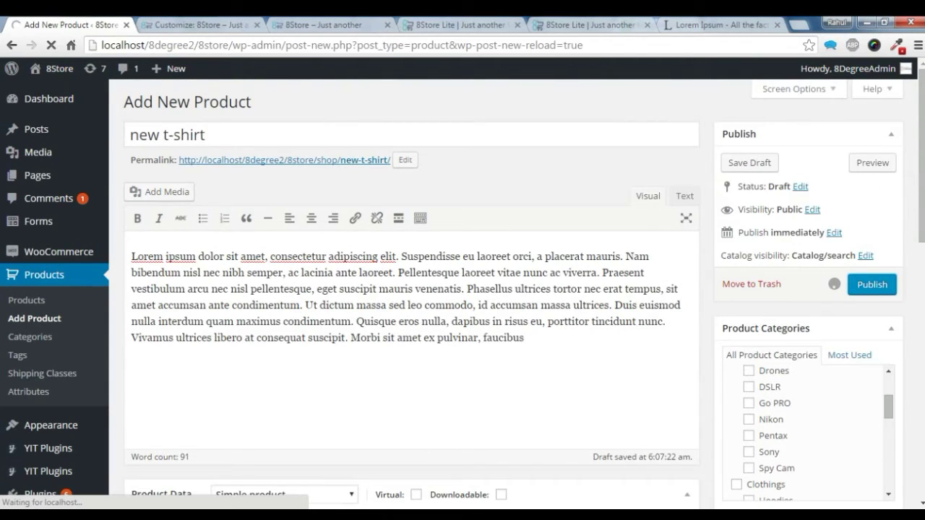
triple_click(184, 135)
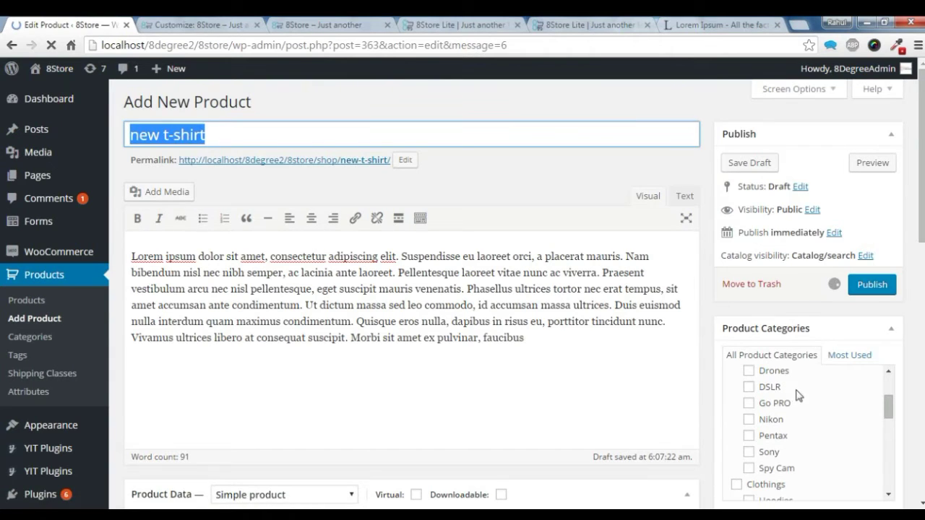
scroll(817, 383, "down", 4)
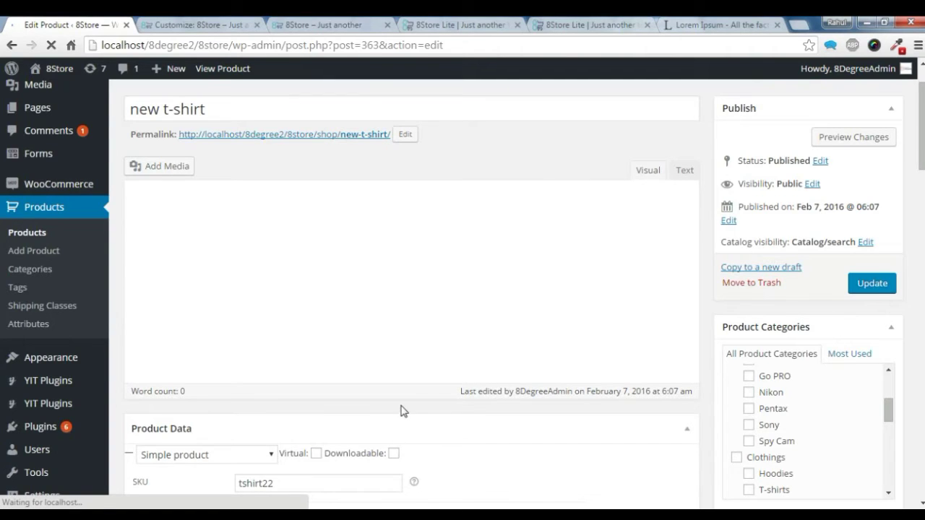
scroll(405, 411, "down", 5)
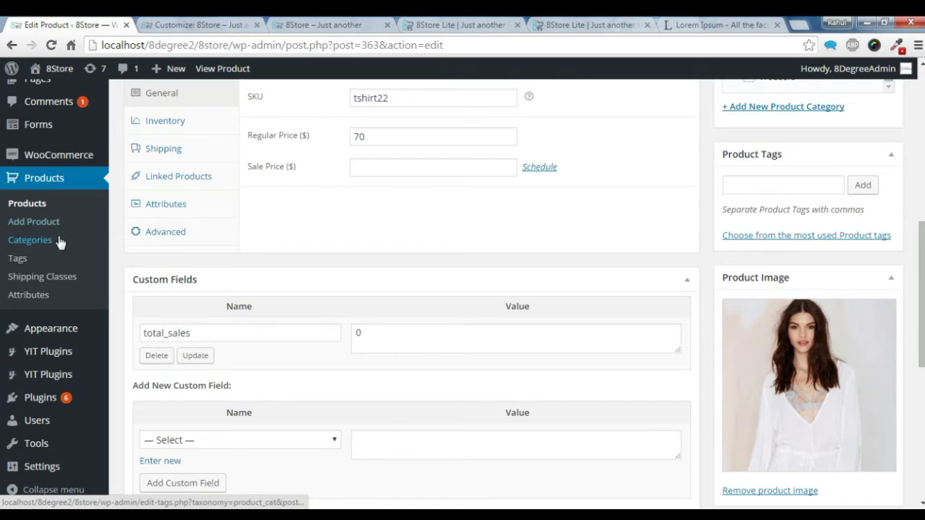
Open the theme Customizer in a new browser tab and close the old Customizer tab.
mouse_move(42, 329)
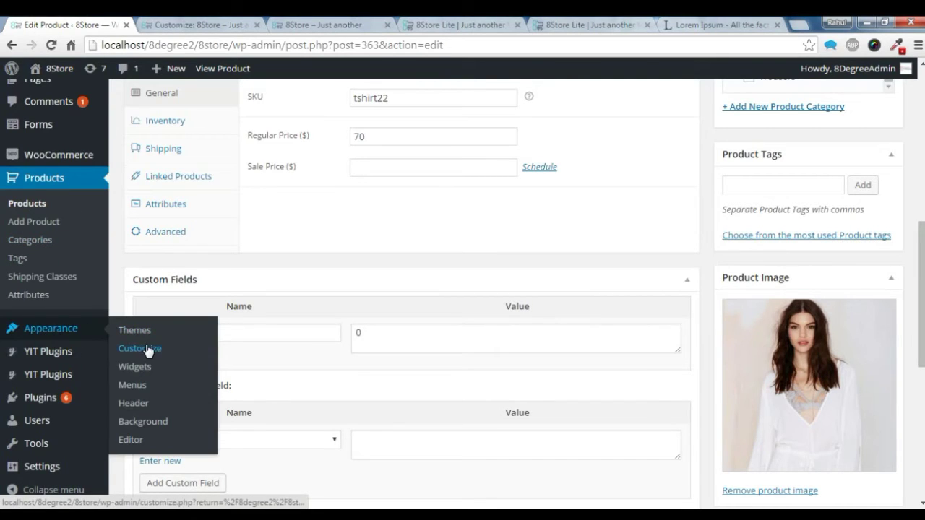
right_click(149, 350)
left_click(179, 354)
left_click(182, 24)
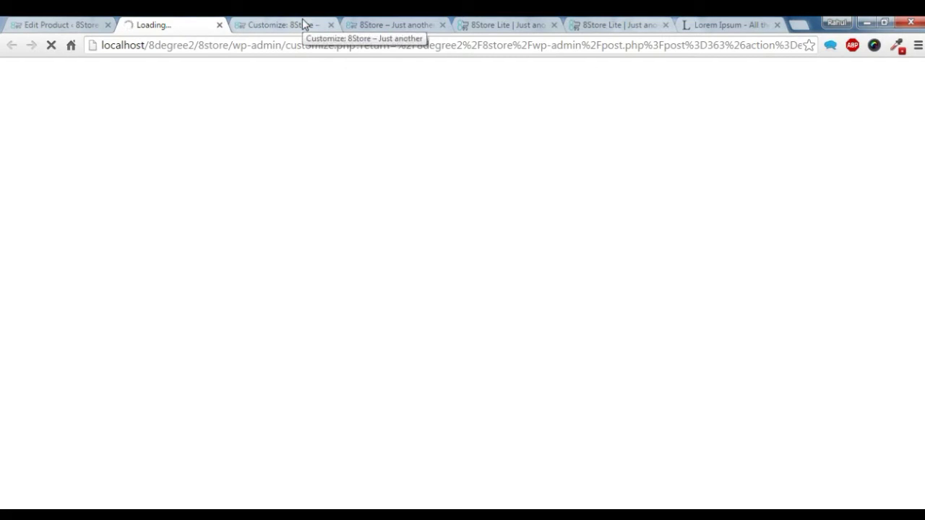
key("ctrl+w")
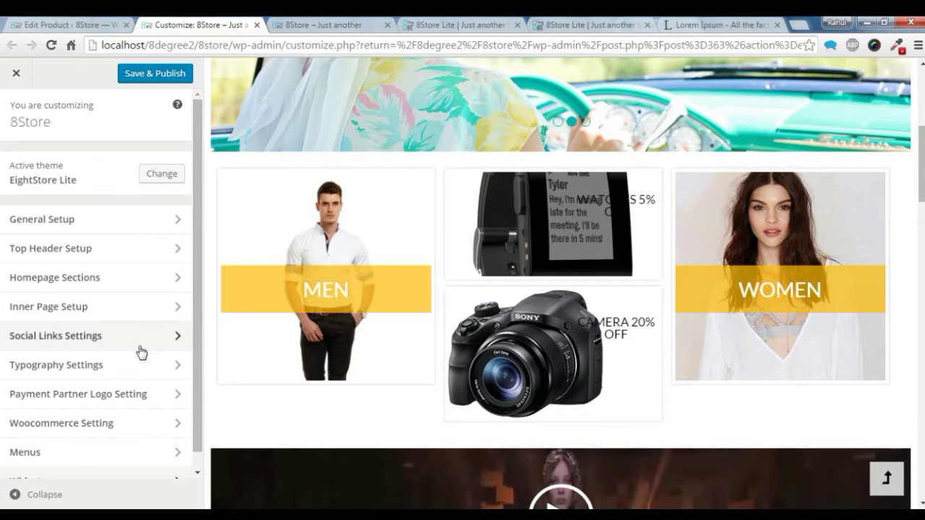
Add an ES: WC Product Slider widget to the Product Widget 1 area.
scroll(130, 376, "down", 1)
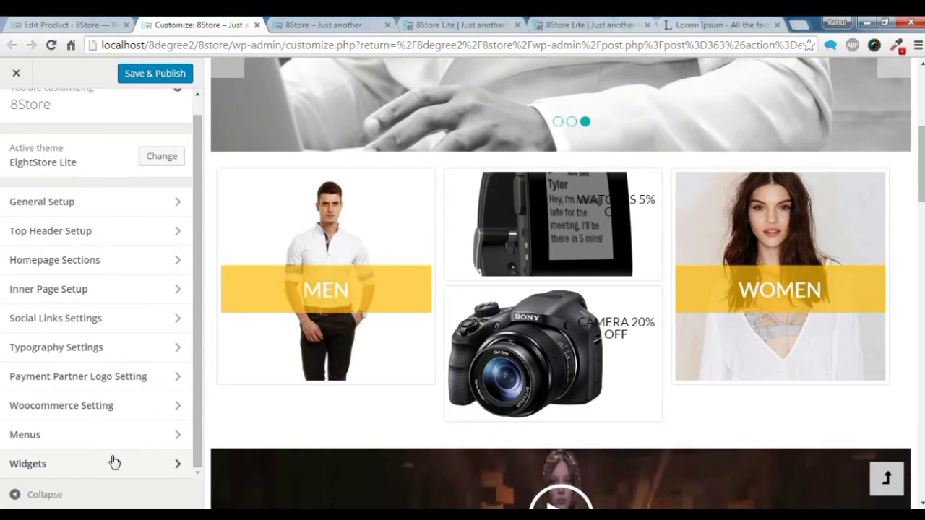
left_click(62, 466)
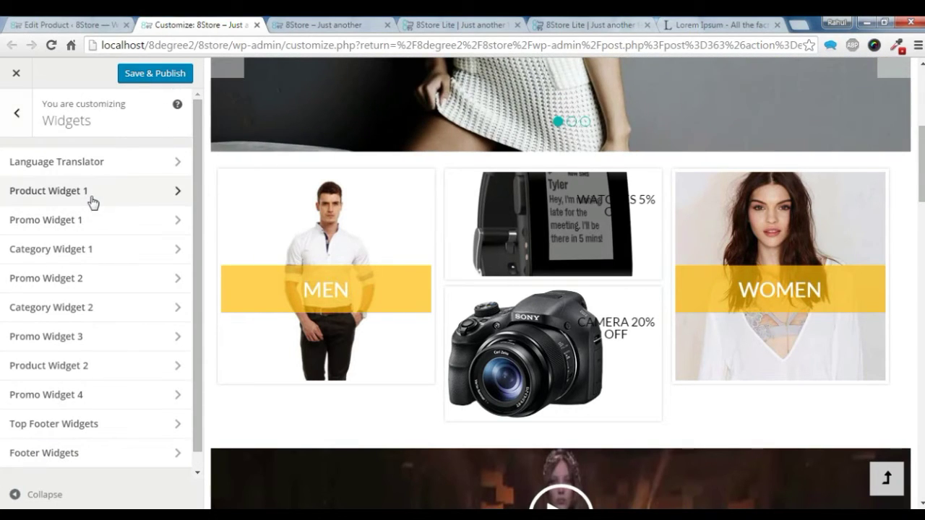
left_click(93, 201)
left_click(154, 189)
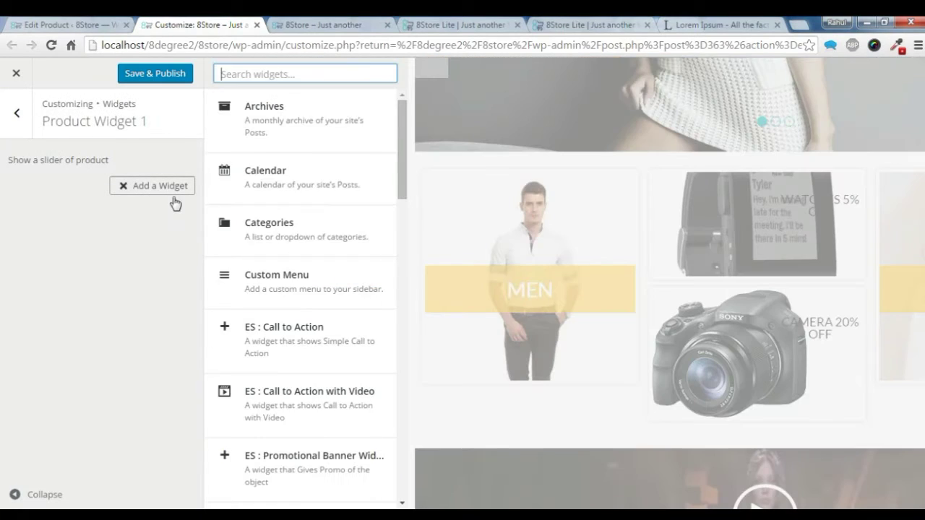
scroll(276, 194, "down", 2)
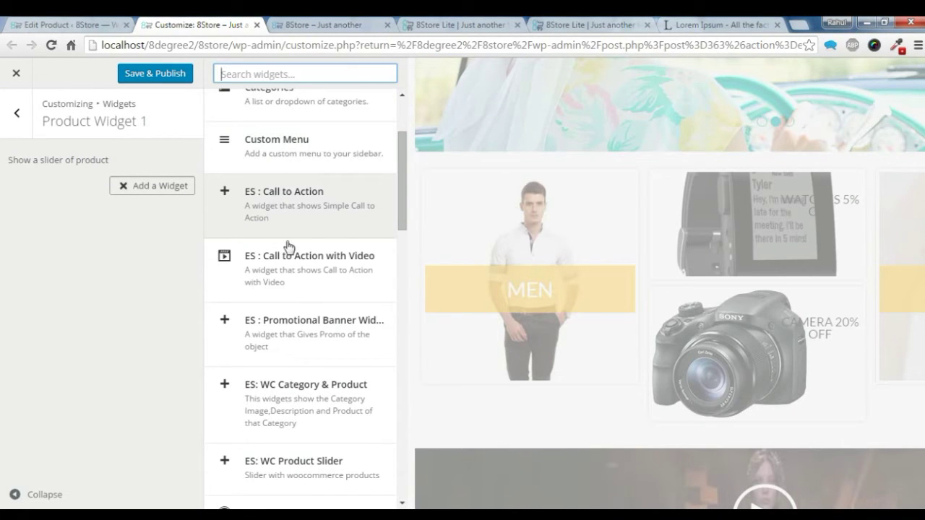
left_click(305, 463)
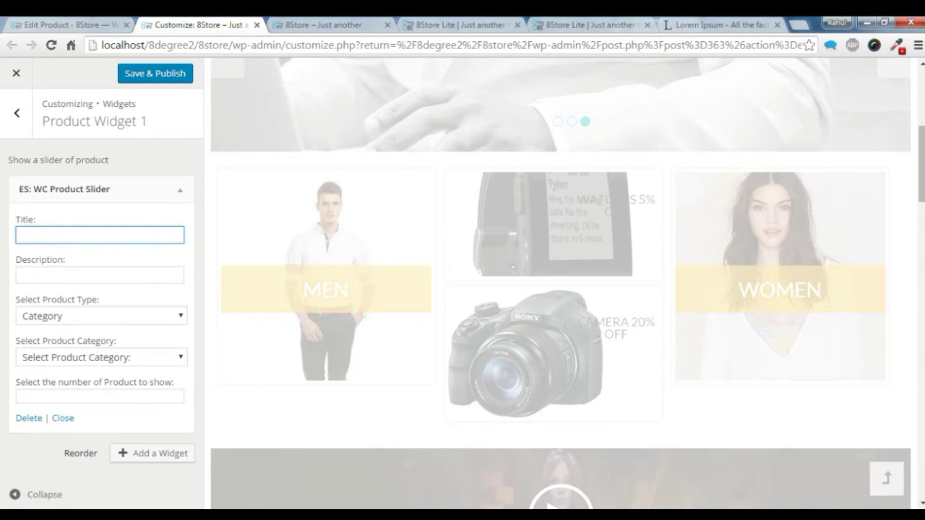
Give the product slider the title "Latest product" and the description "aaaaaa".
type("Latest")
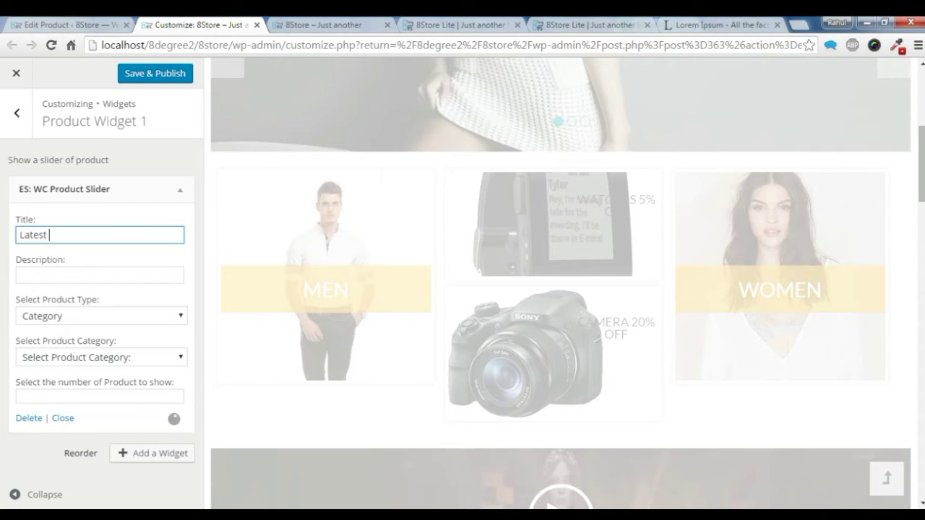
type(" product")
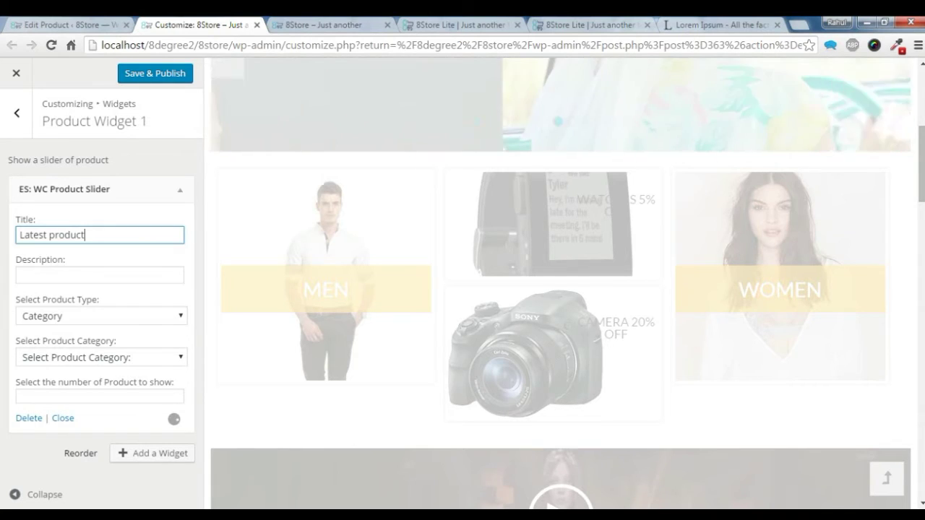
left_click(100, 275)
type("aaaaaa")
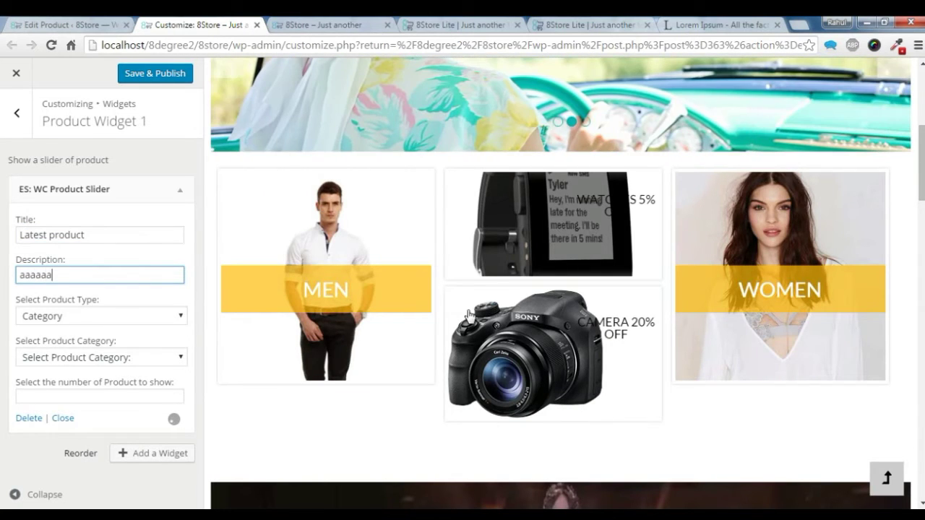
Set the slider's product type to Latest Product and leave the product category unselected.
left_click(142, 318)
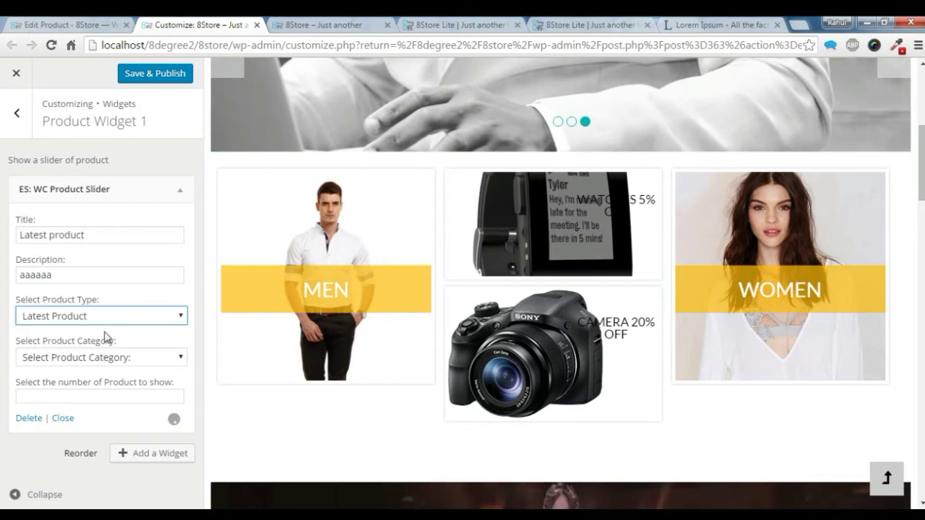
left_click(121, 362)
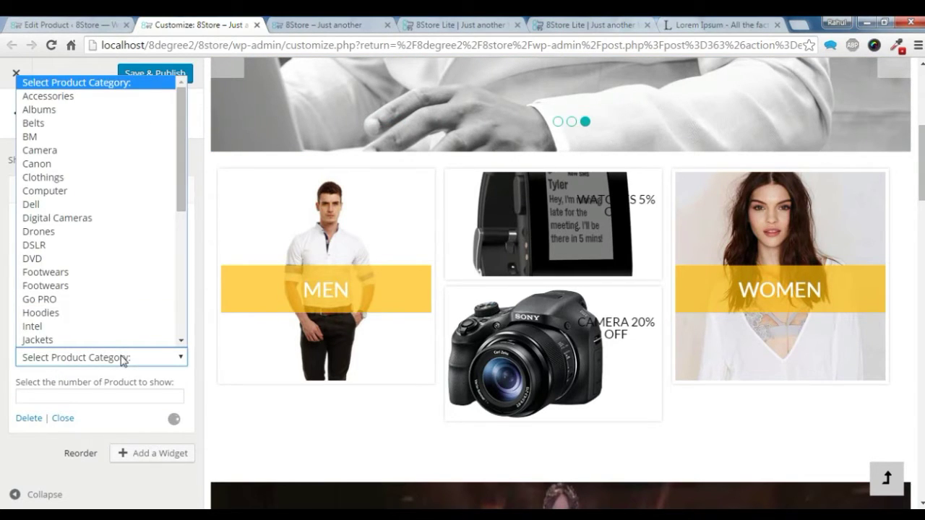
left_click(121, 361)
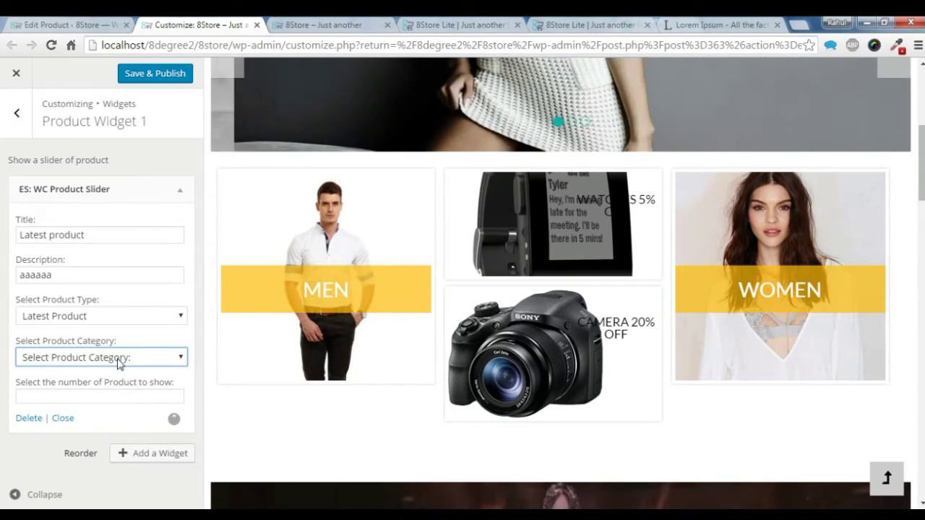
Examine the Latest product slider in the homepage preview, including its products, prices and placement above the video banner.
scroll(451, 322, "down", 3)
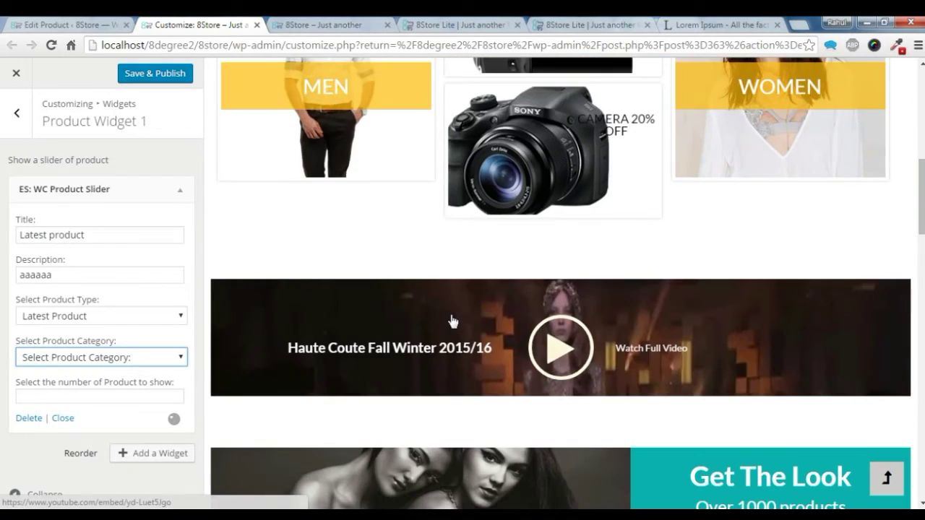
scroll(438, 322, "down", 1)
scroll(439, 324, "up", 2)
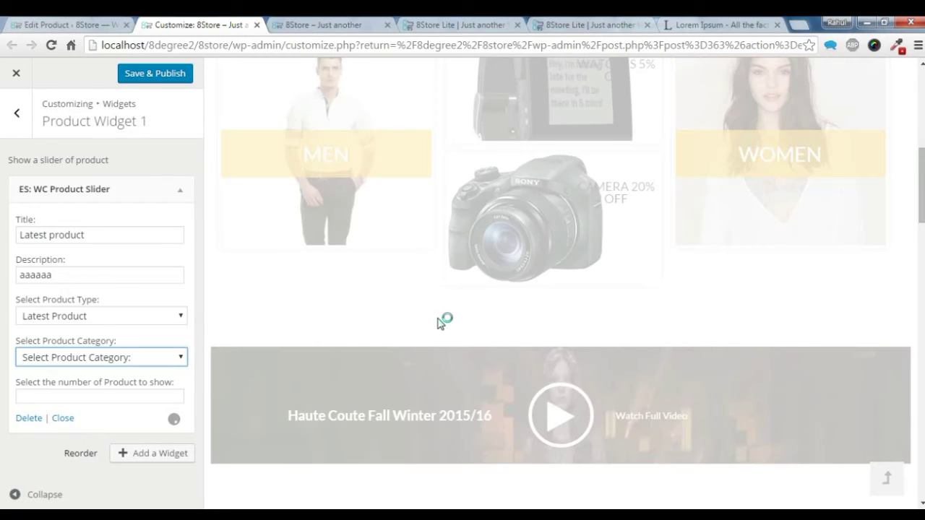
scroll(438, 325, "down", 3)
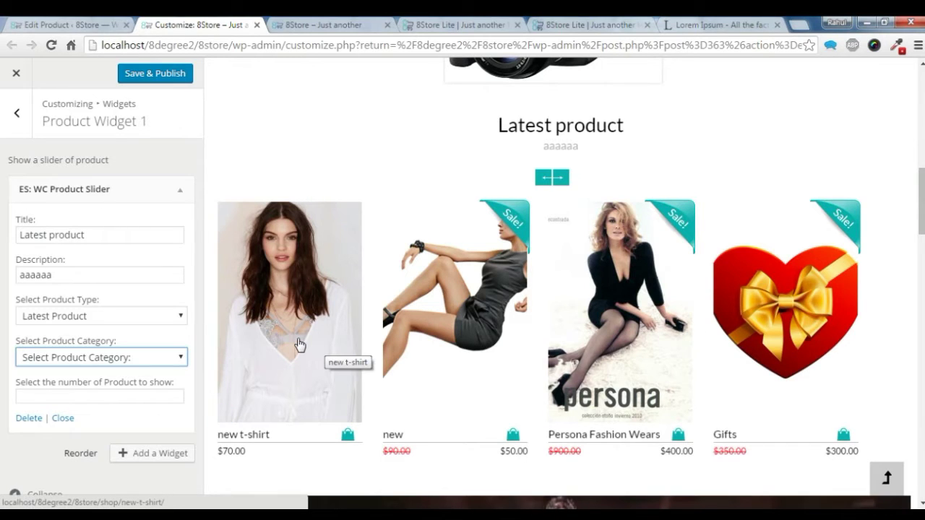
scroll(297, 345, "down", 2)
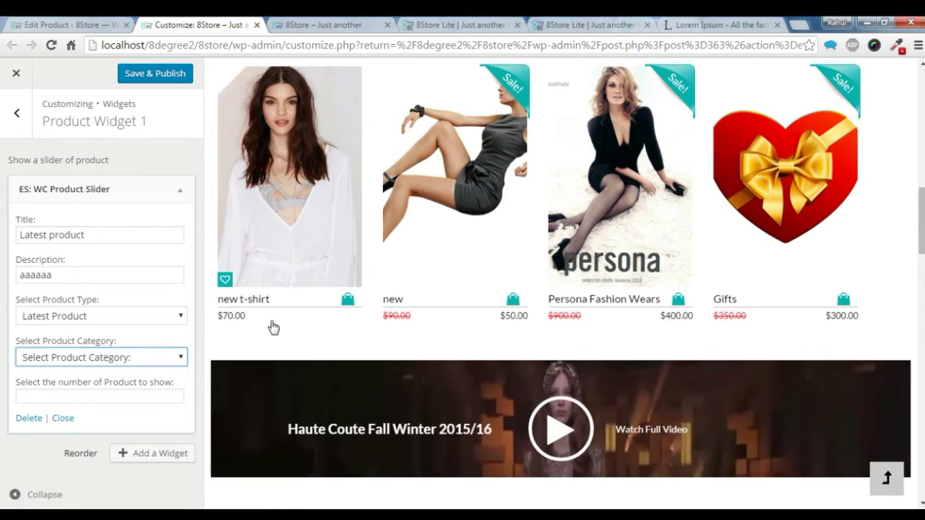
scroll(268, 288, "up", 1)
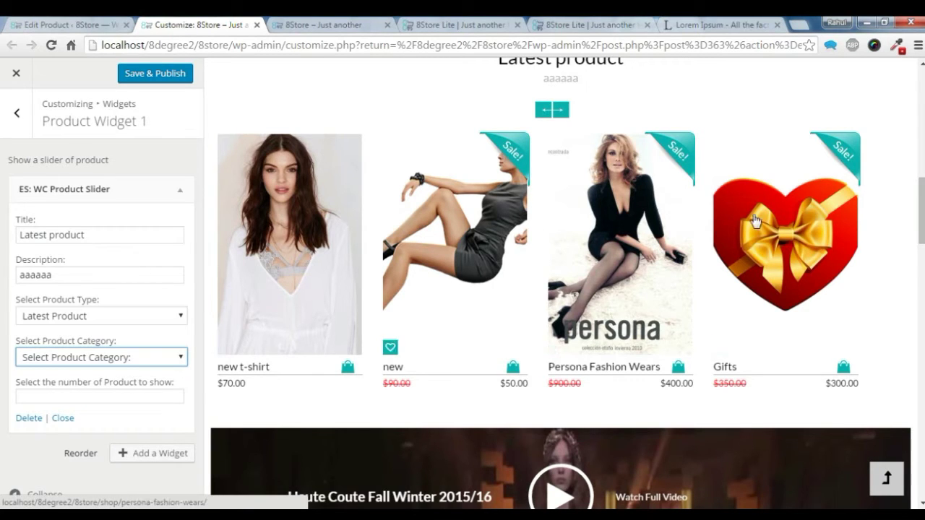
scroll(887, 233, "up", 2)
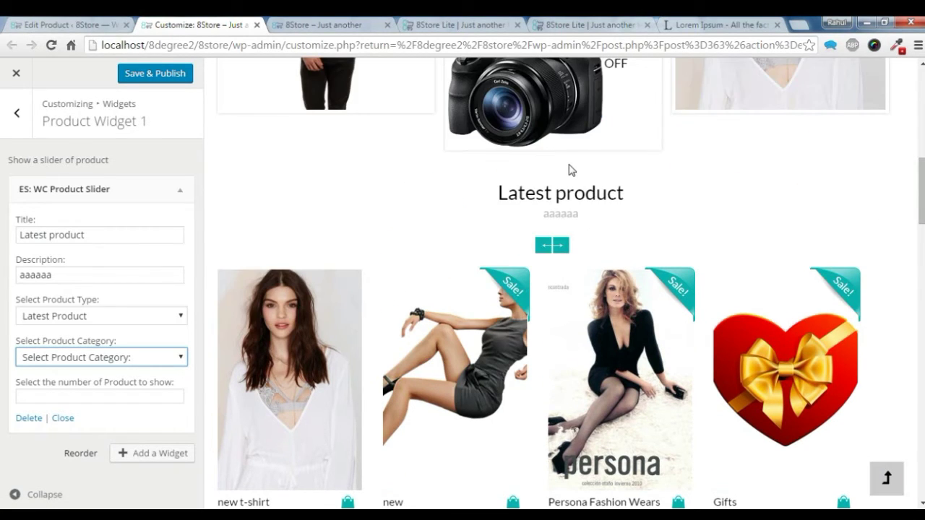
scroll(569, 171, "down", 3)
scroll(368, 169, "up", 2)
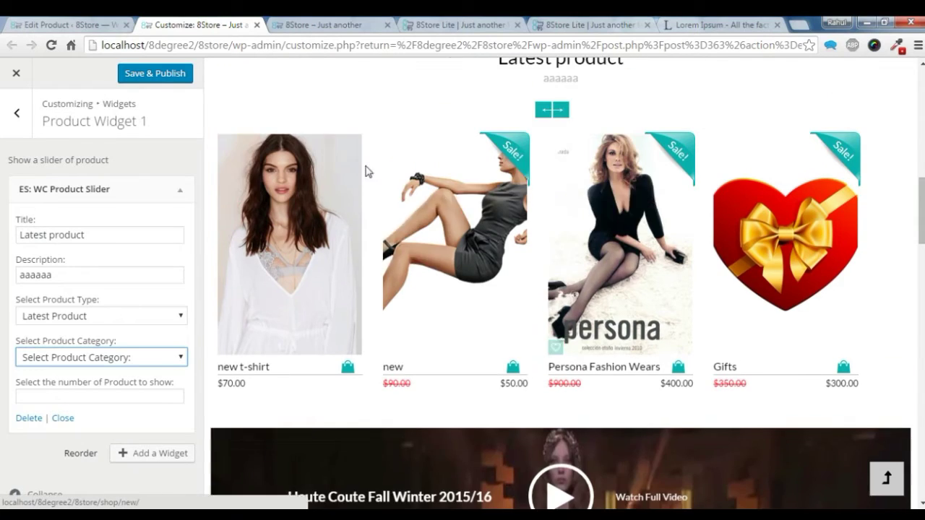
scroll(279, 188, "down", 3)
scroll(691, 296, "down", 1)
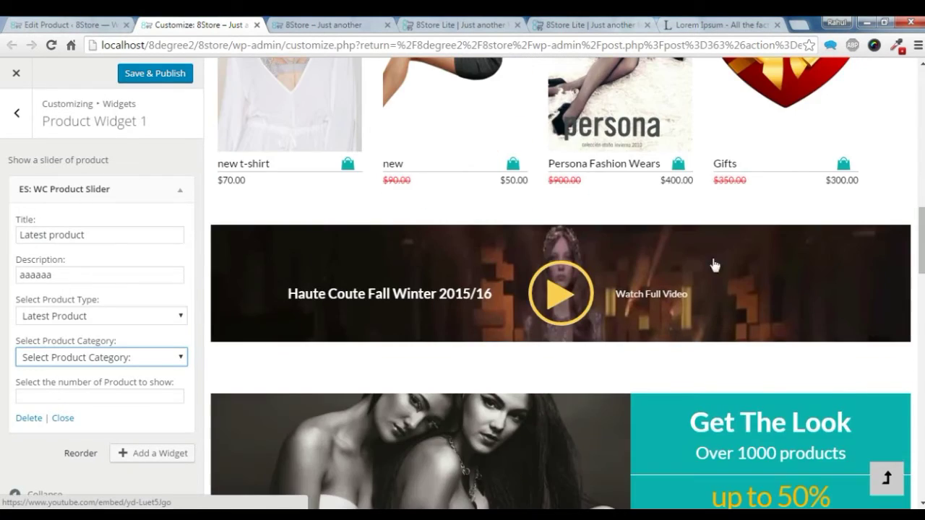
Preview the video banner's popup and open the Call to Action with Video widget's settings in Promo Widget 1.
left_click(562, 302)
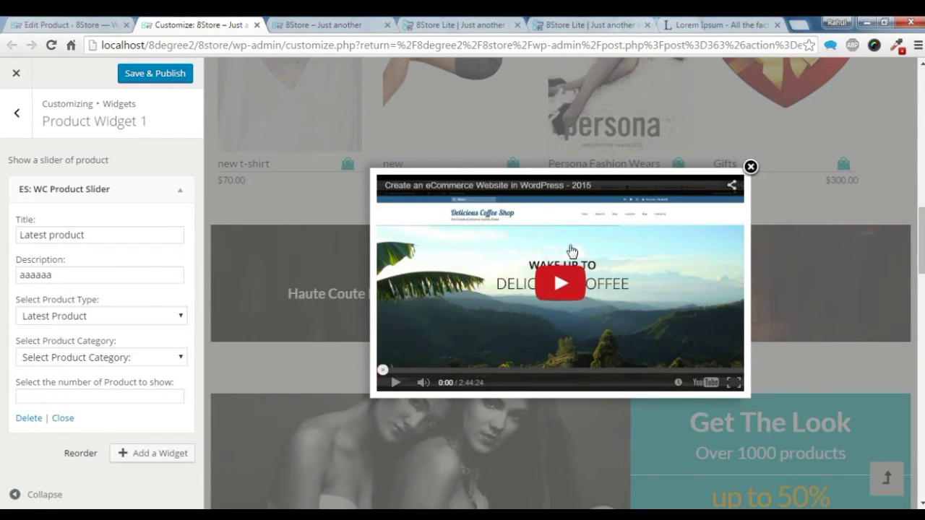
left_click(750, 167)
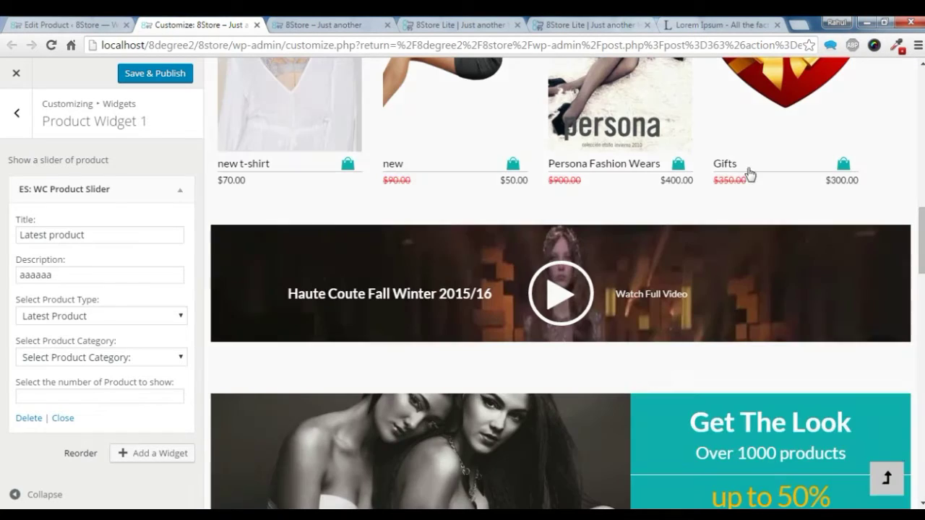
left_click(17, 113)
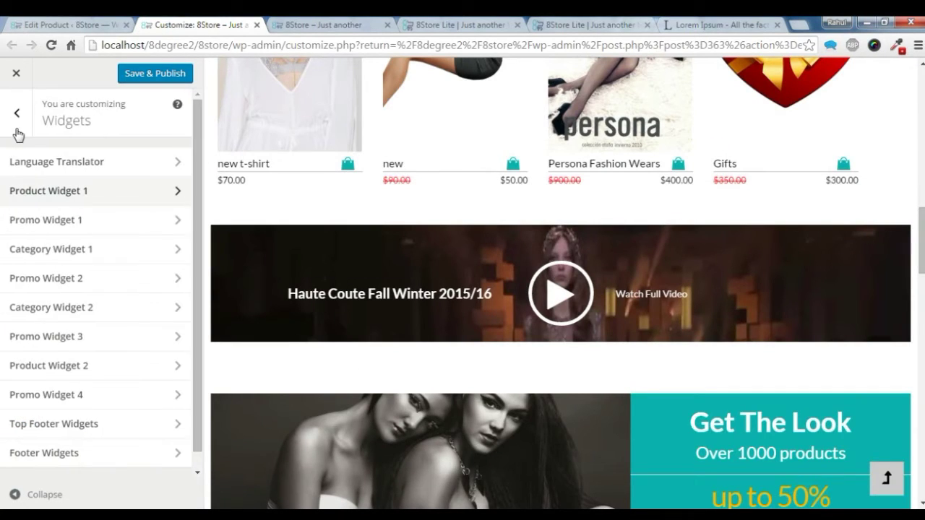
left_click(69, 230)
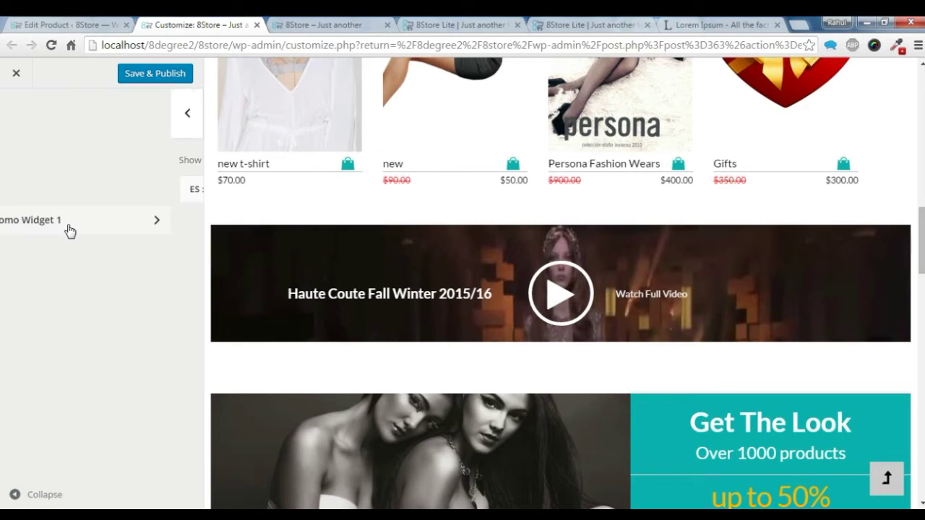
left_click(180, 193)
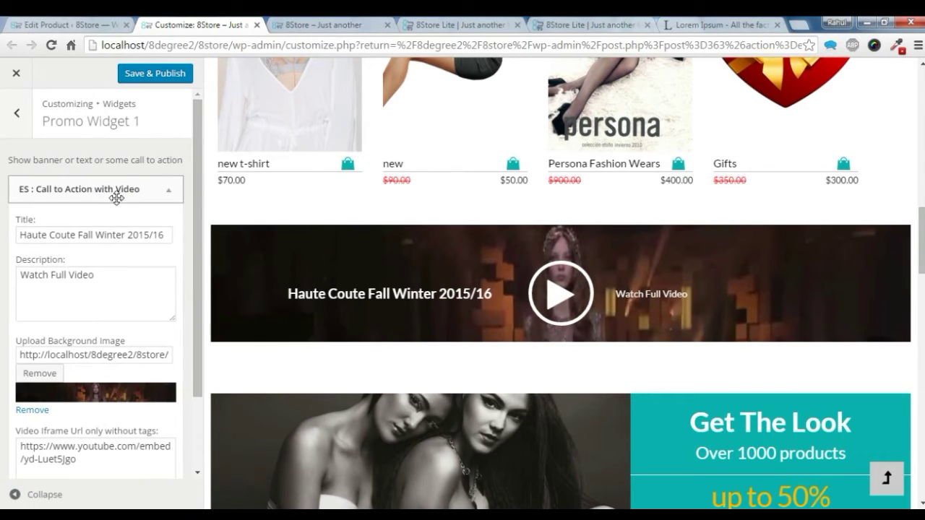
Examine the video call-to-action widget's title, description, background image and video iframe URL settings against the banner in the preview.
scroll(118, 202, "down", 1)
scroll(128, 231, "up", 1)
scroll(116, 195, "down", 1)
scroll(106, 230, "up", 1)
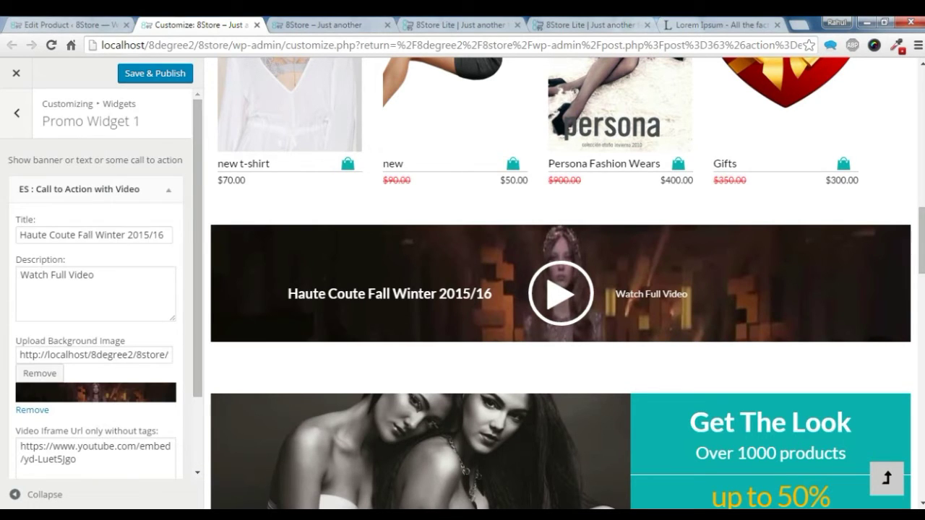
left_click(78, 235)
key("Tab")
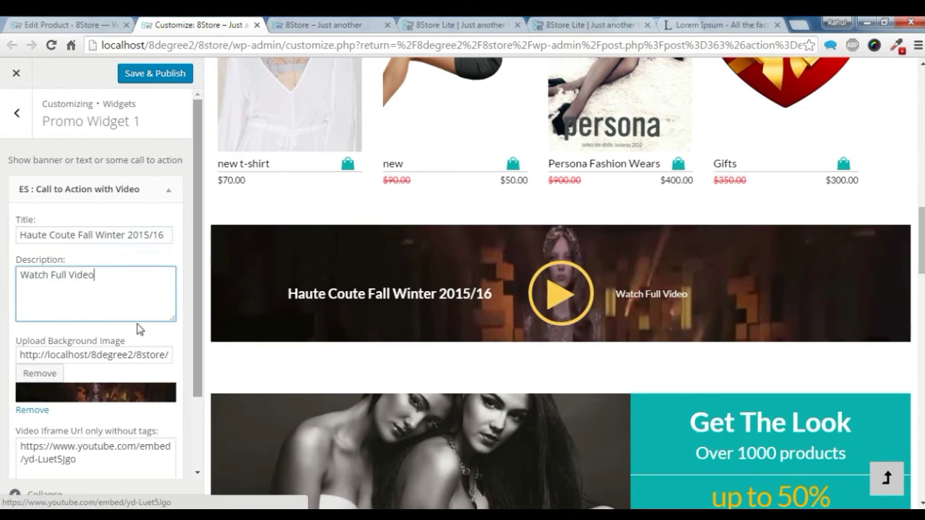
scroll(133, 325, "down", 2)
left_click(58, 262)
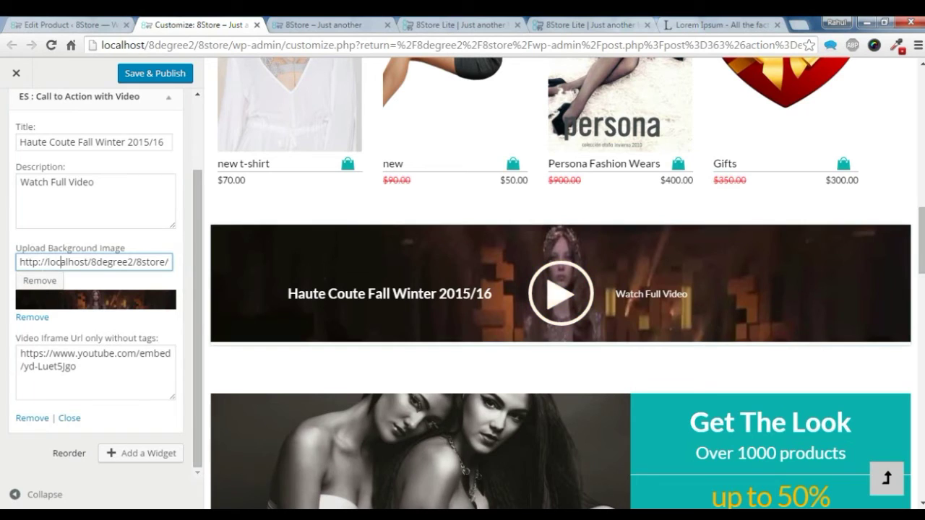
left_click(42, 284)
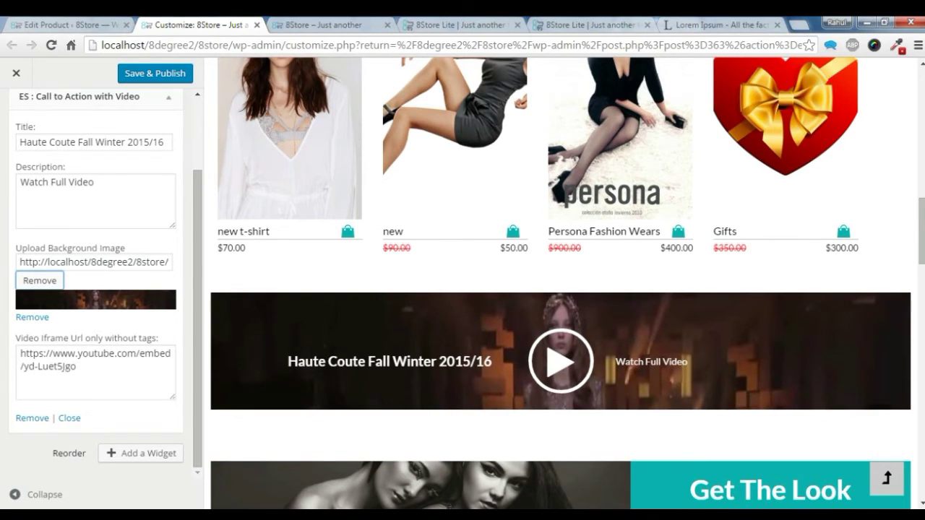
triple_click(39, 356)
right_click(45, 357)
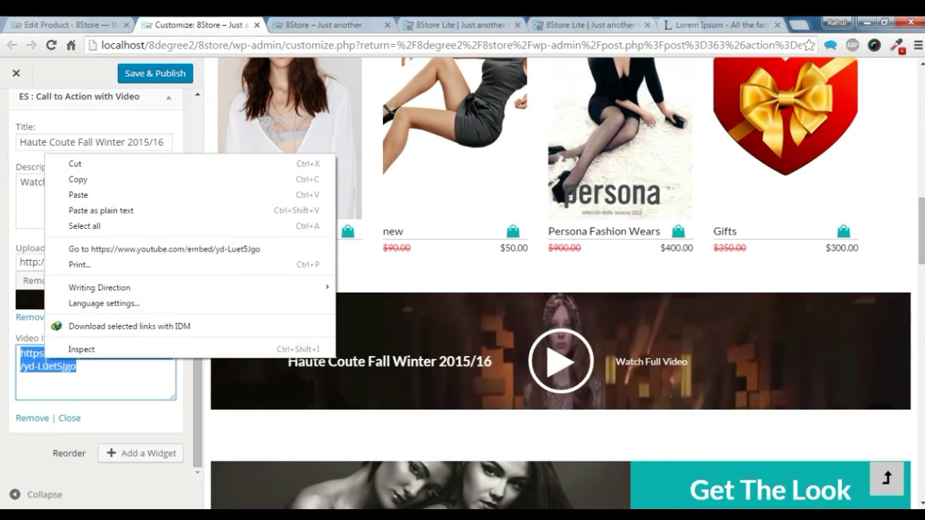
left_click(101, 386)
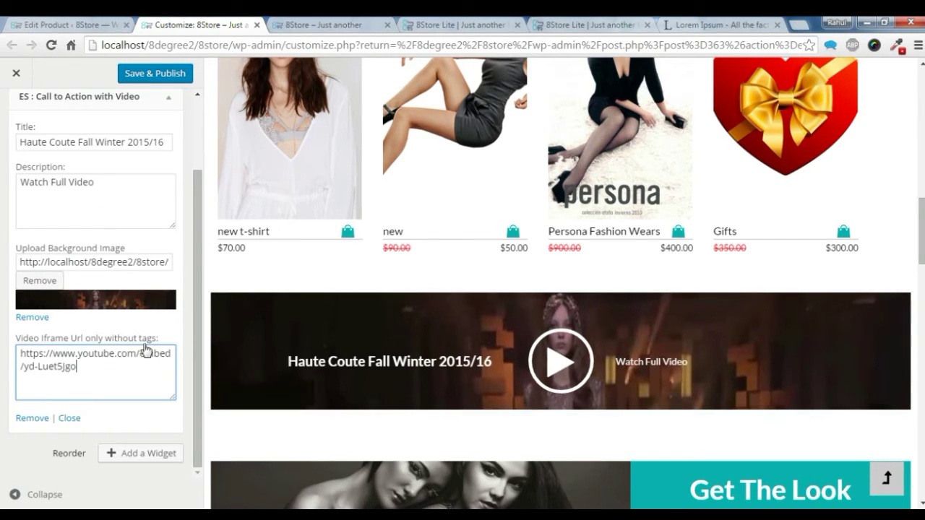
key("ctrl+a")
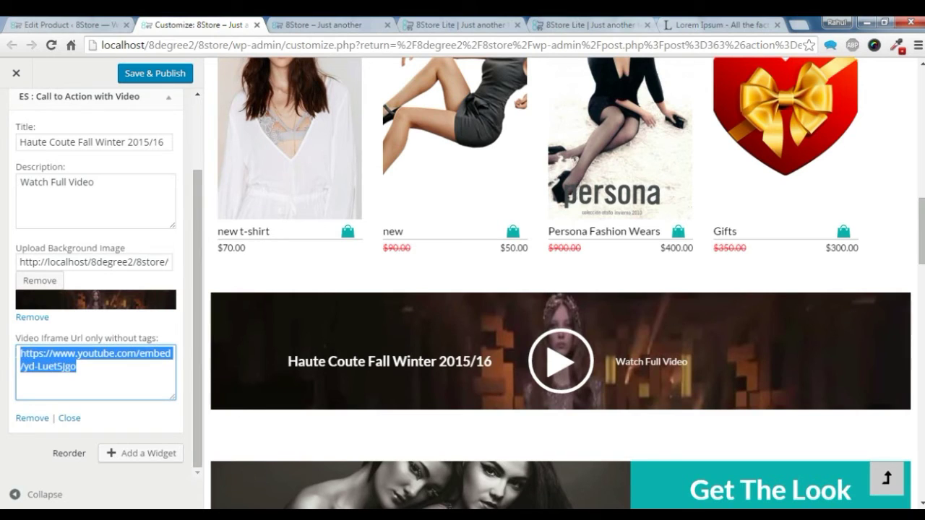
left_click(354, 387)
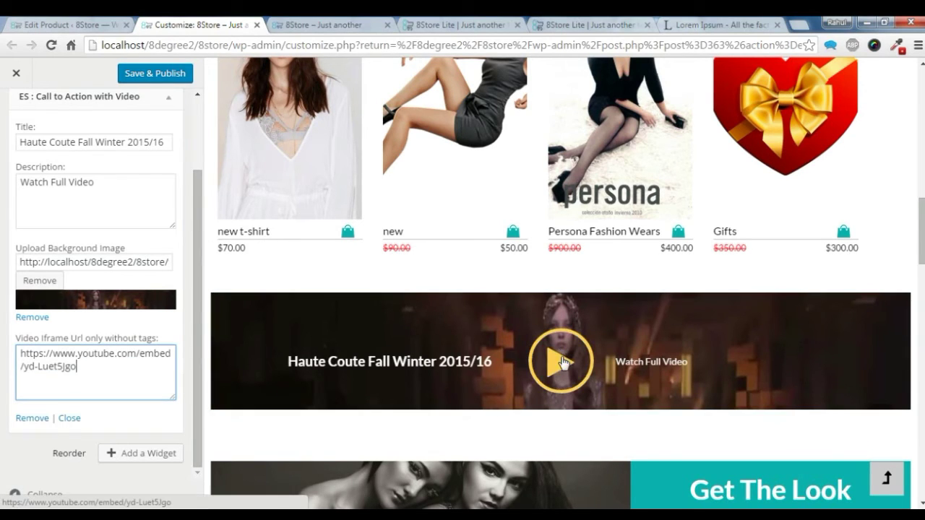
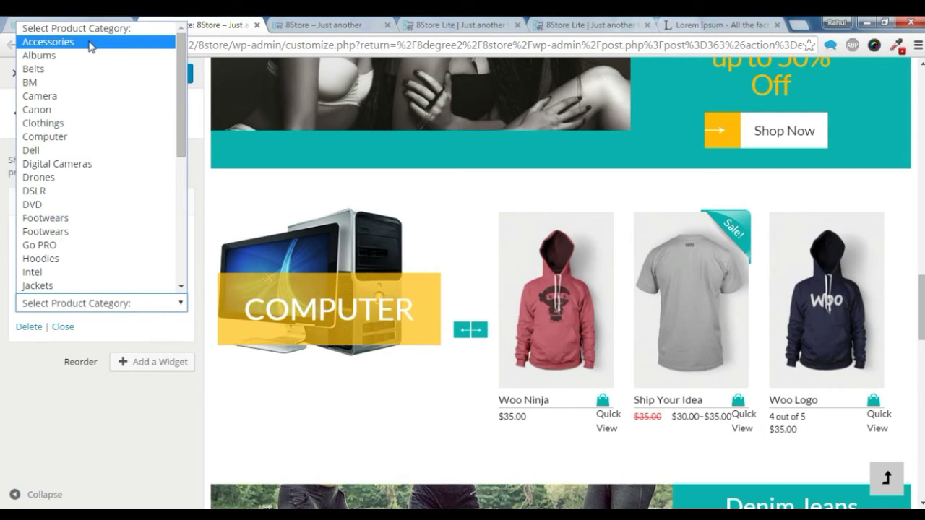
Set the product category of the ES: WC Category & Product widget in Category Widget 1 to Accessories.
left_click(91, 44)
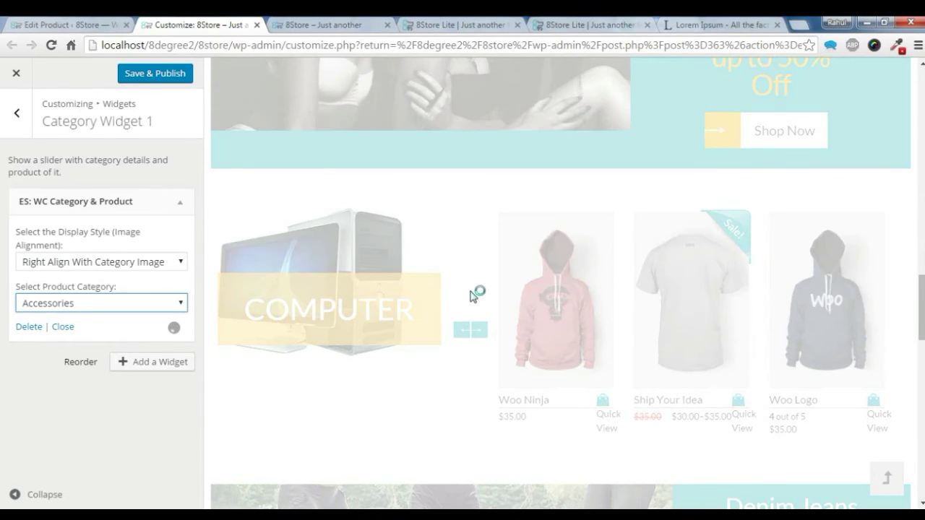
scroll(471, 295, "down", 4)
scroll(471, 295, "down", 3)
scroll(469, 293, "up", 4)
scroll(466, 289, "up", 2)
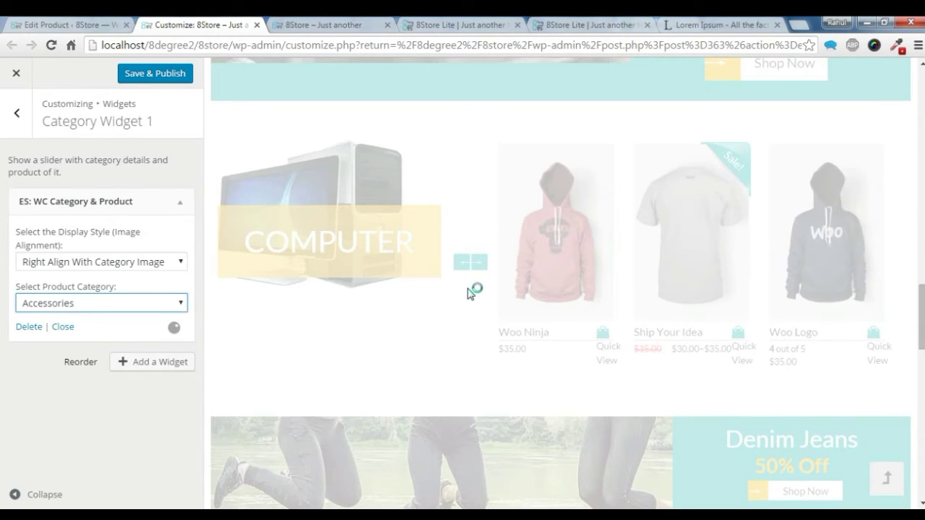
scroll(468, 292, "up", 1)
scroll(468, 289, "up", 3)
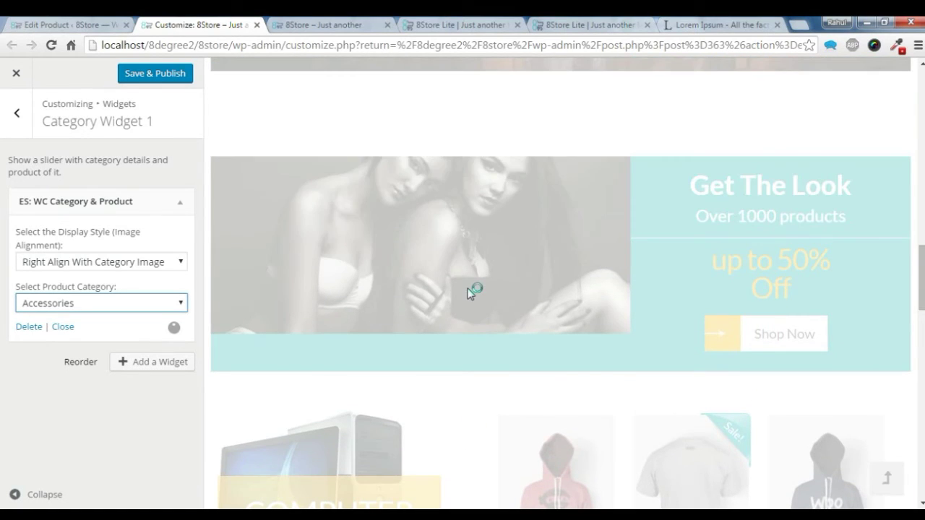
scroll(441, 293, "up", 2)
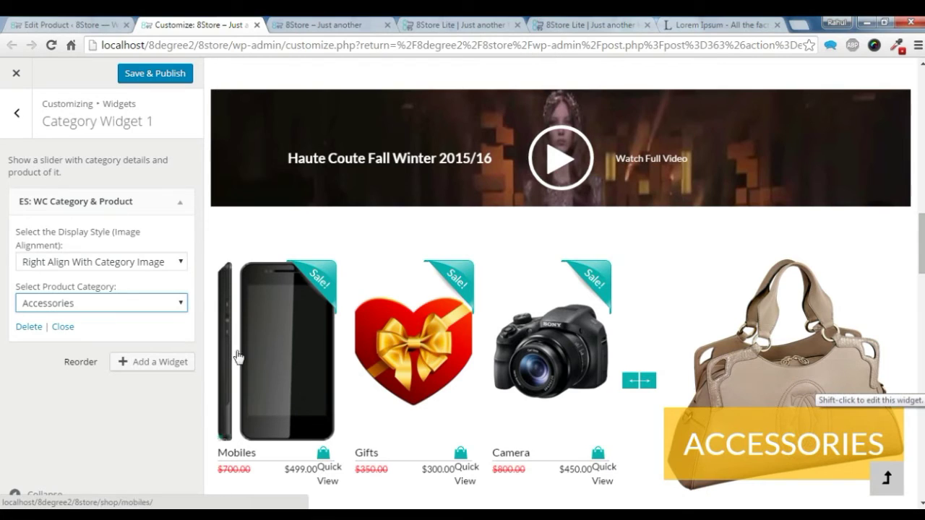
Browse the Accessories category slider forward and back in the homepage preview to check its products and category image.
scroll(665, 338, "down", 1)
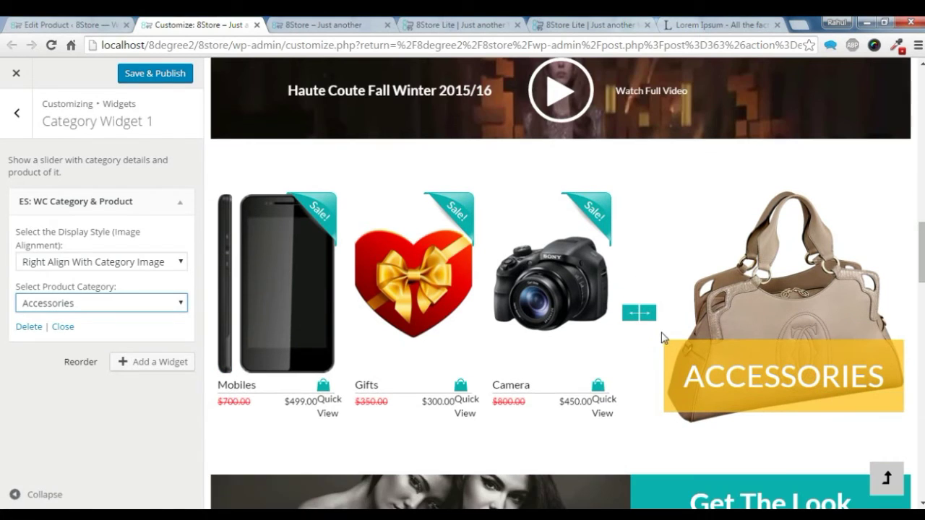
left_click(652, 314)
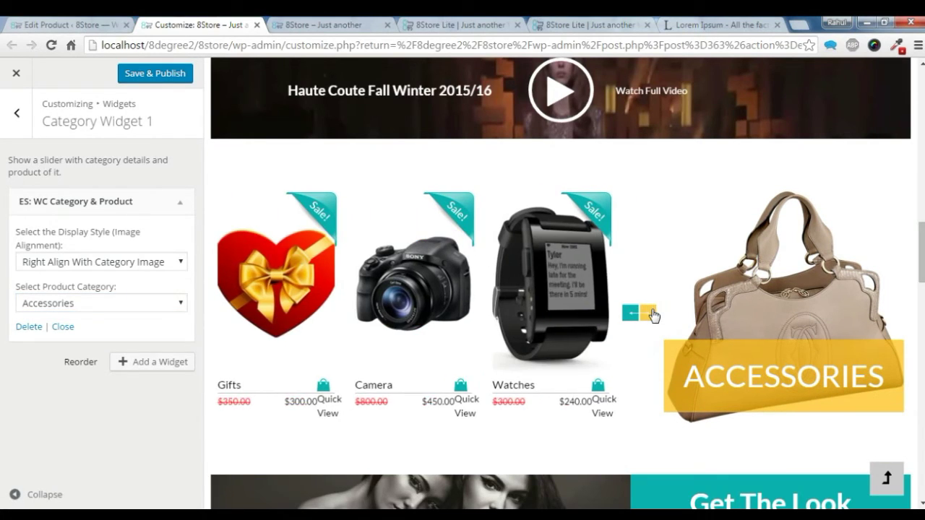
left_click(652, 314)
left_click(631, 316)
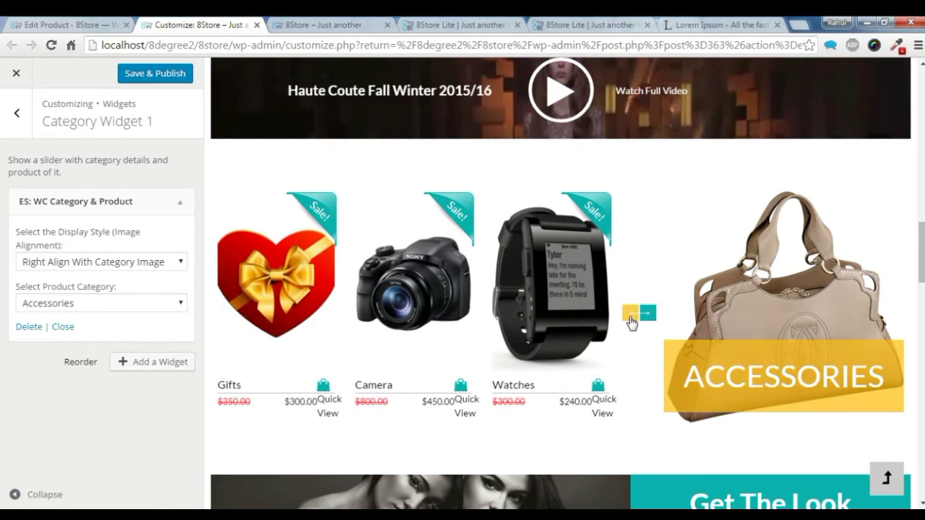
left_click(631, 316)
scroll(438, 320, "down", 2)
scroll(438, 320, "up", 2)
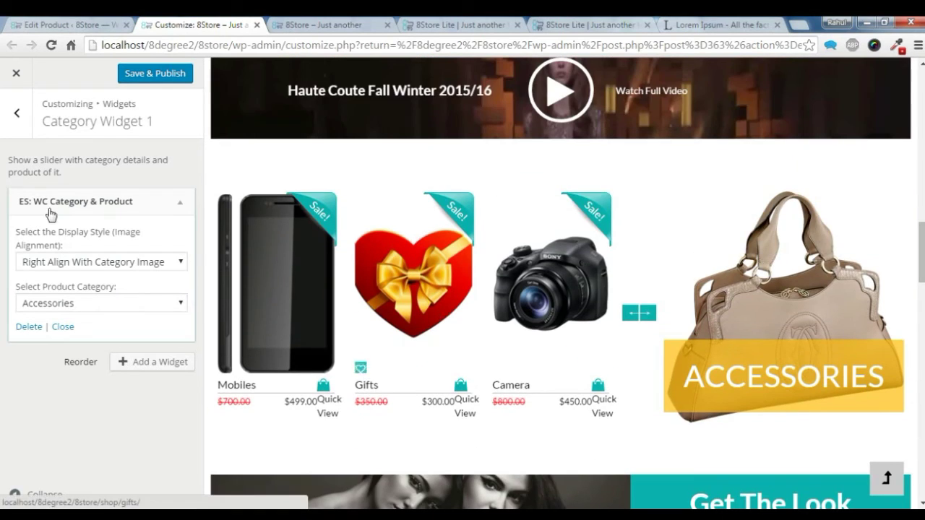
Examine the display style options and product category of the category widget in Category Widget 2 against the Computer section in the preview.
left_click(10, 128)
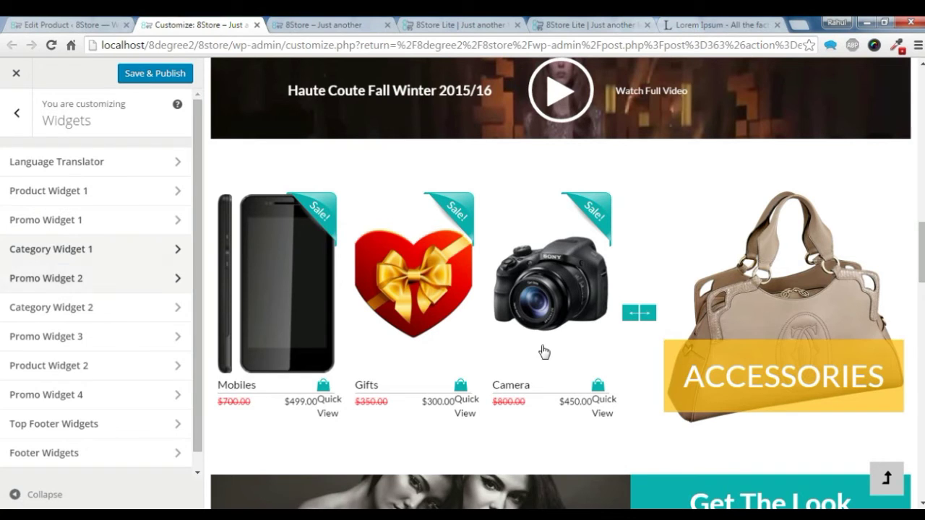
scroll(543, 352, "down", 2)
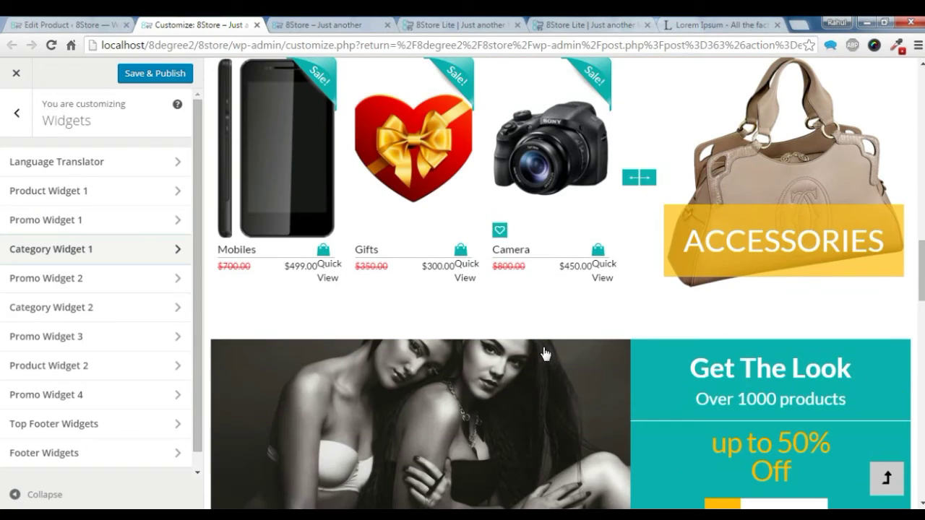
left_click(51, 308)
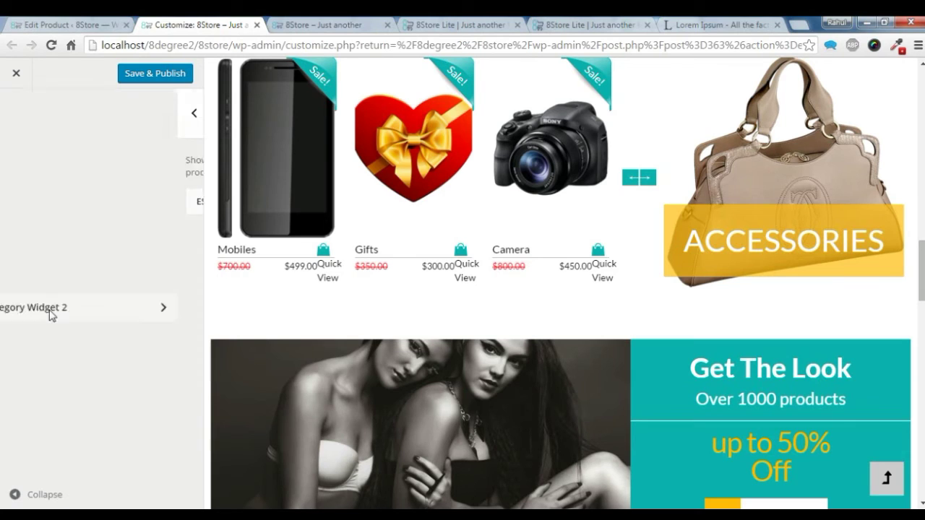
left_click(17, 130)
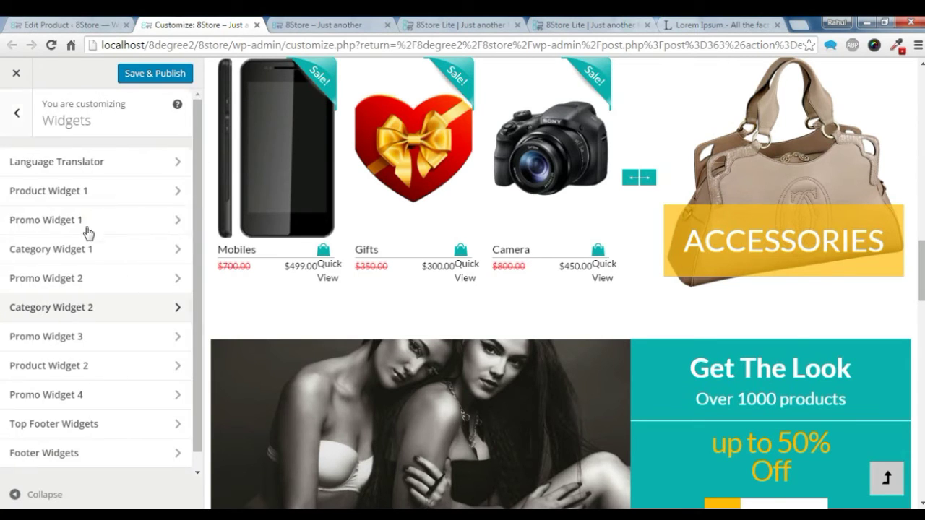
left_click(106, 309)
scroll(427, 296, "down", 5)
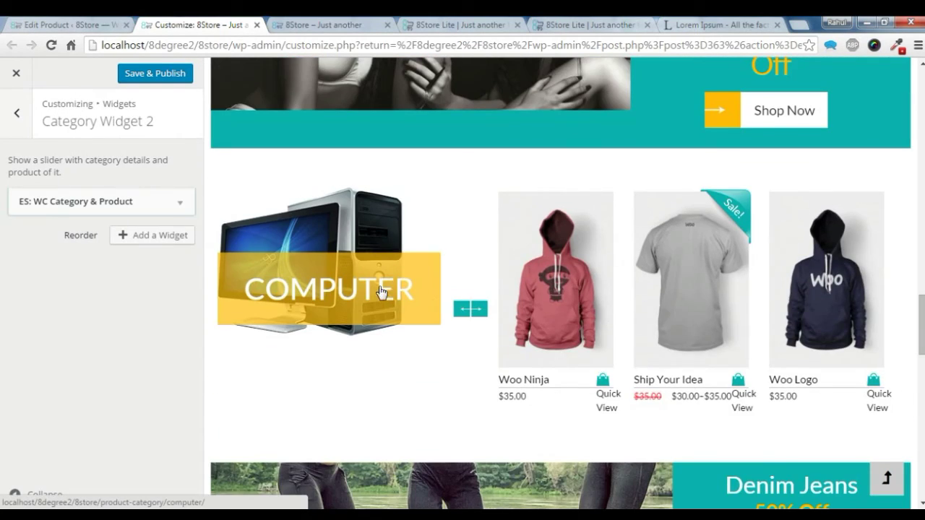
left_click(181, 204)
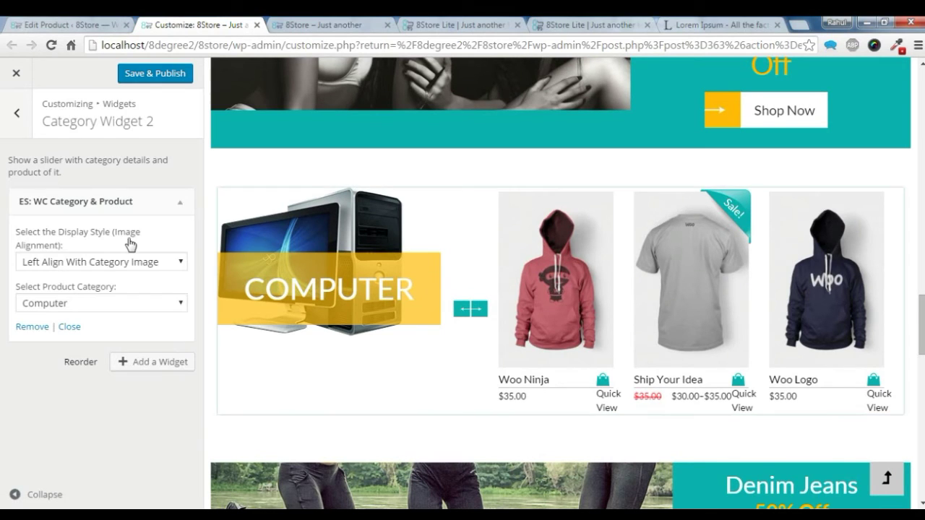
left_click(37, 266)
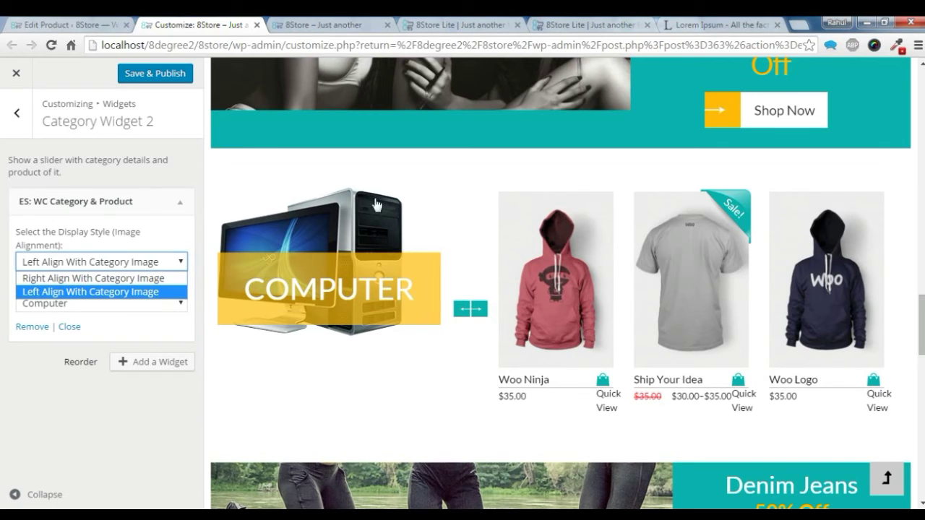
left_click(19, 114)
left_click(17, 114)
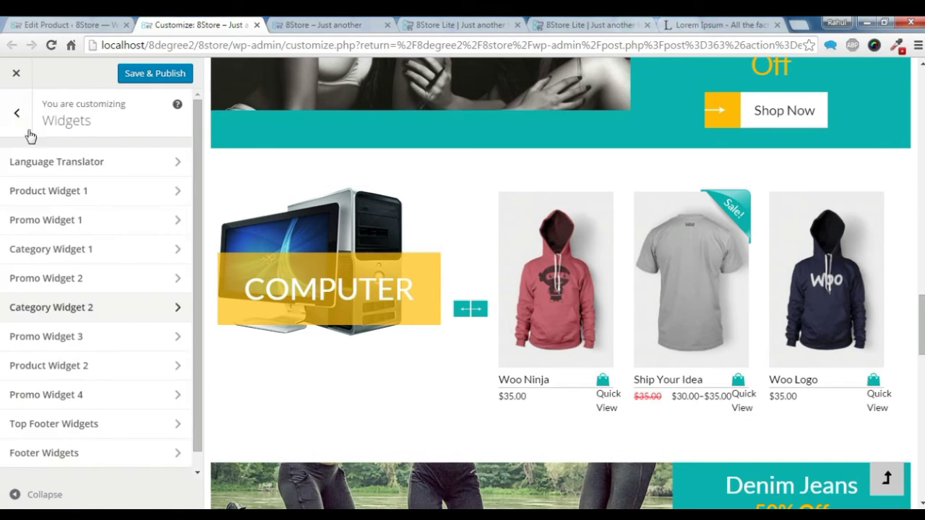
Examine the Promotional Banner widget's title, image, description and link settings in Promo Widget 3 against the Denim Jeans banner.
scroll(94, 274, "down", 1)
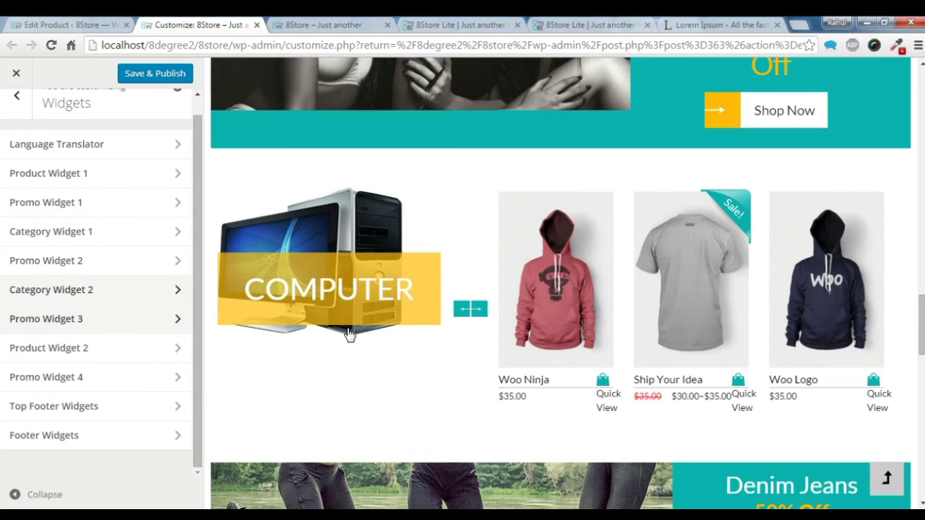
scroll(349, 334, "down", 5)
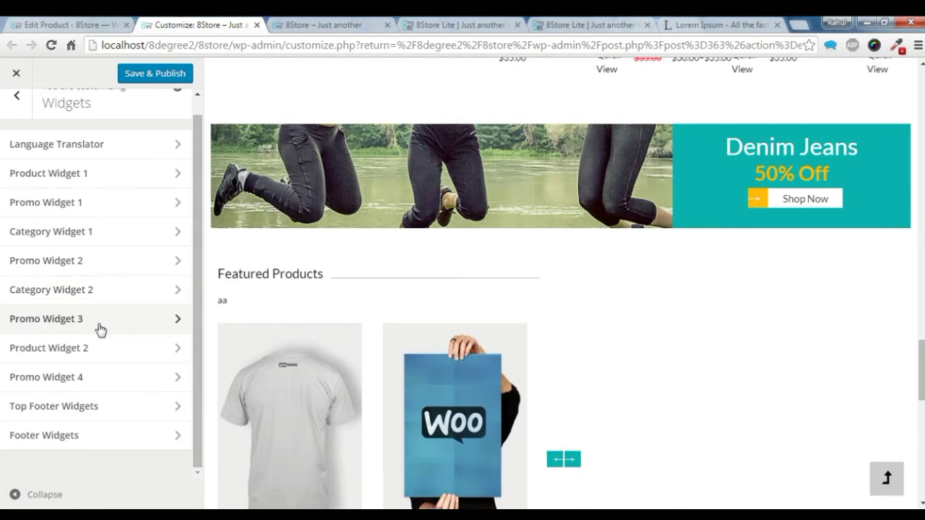
left_click(100, 330)
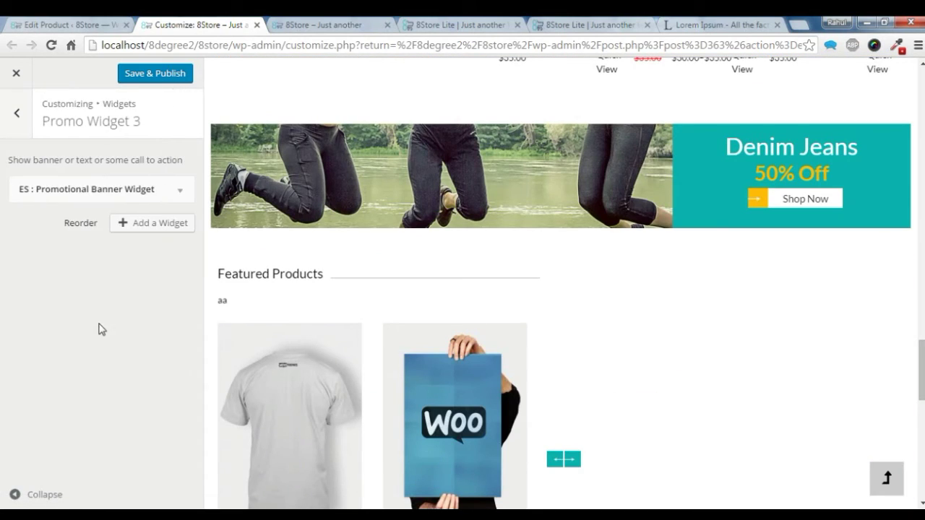
left_click(180, 191)
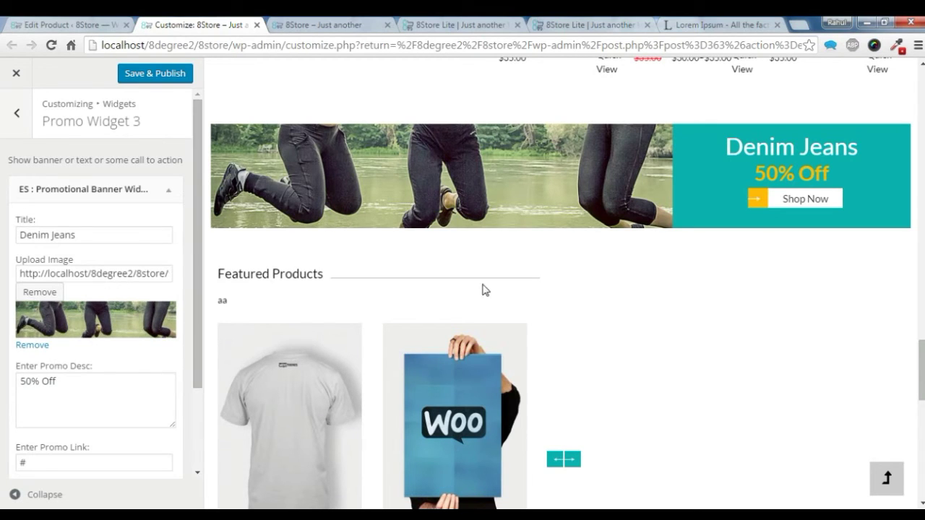
left_click(13, 133)
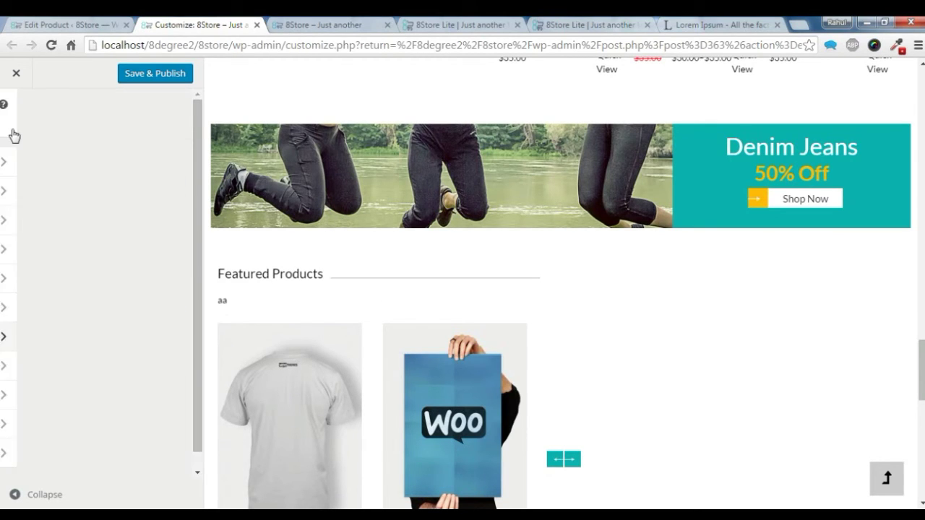
Examine the Promotional Banner widget's title, image, description, link and button text in Promo Widget 2 against the Get The Look banner.
scroll(369, 293, "up", 10)
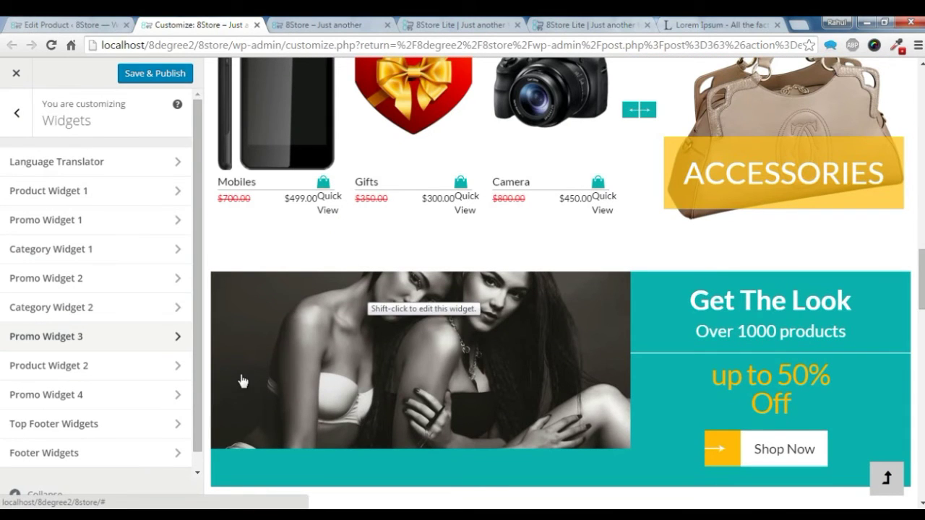
left_click(118, 283)
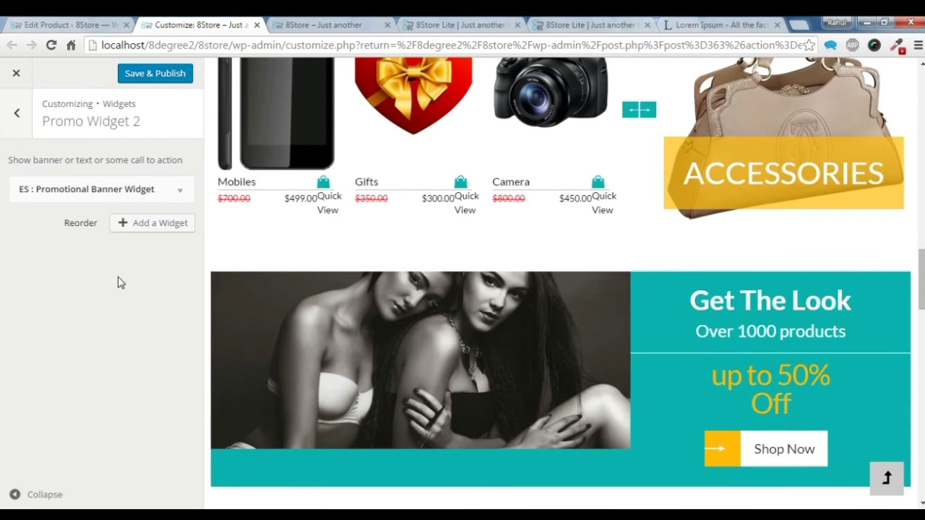
left_click(180, 192)
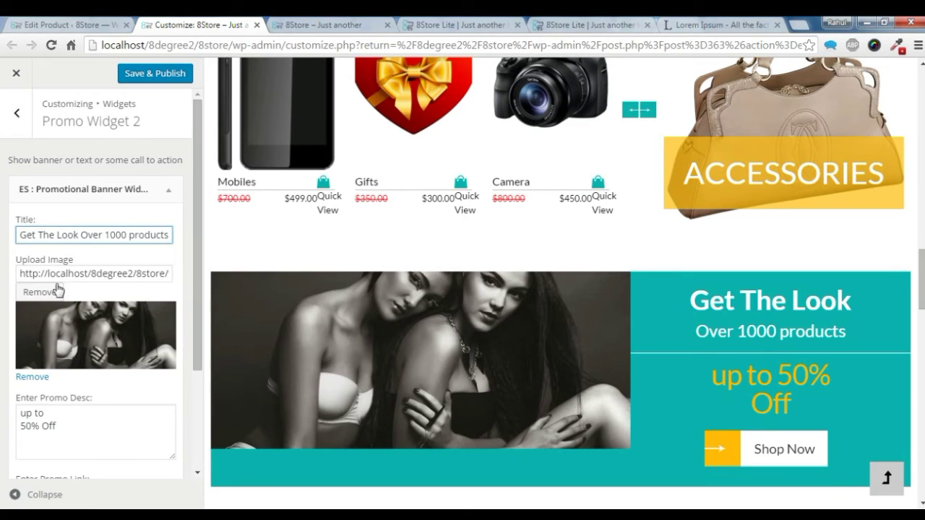
scroll(363, 386, "down", 1)
left_click(56, 426)
scroll(165, 416, "down", 2)
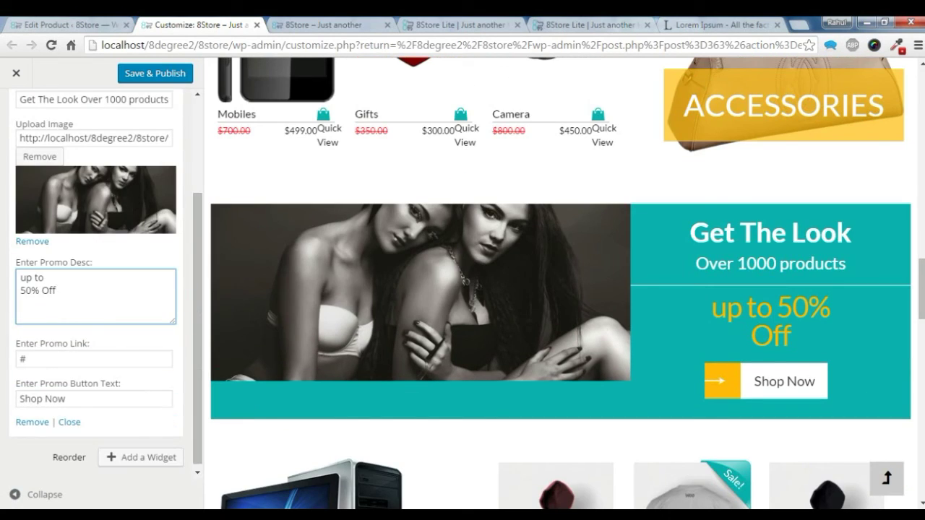
left_click_drag(56, 291, 32, 277)
left_click(58, 359)
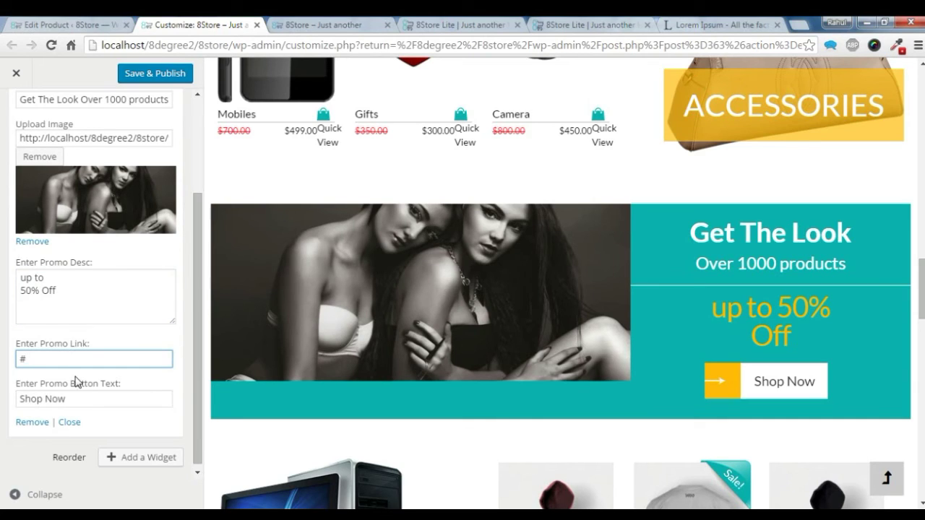
left_click(66, 399)
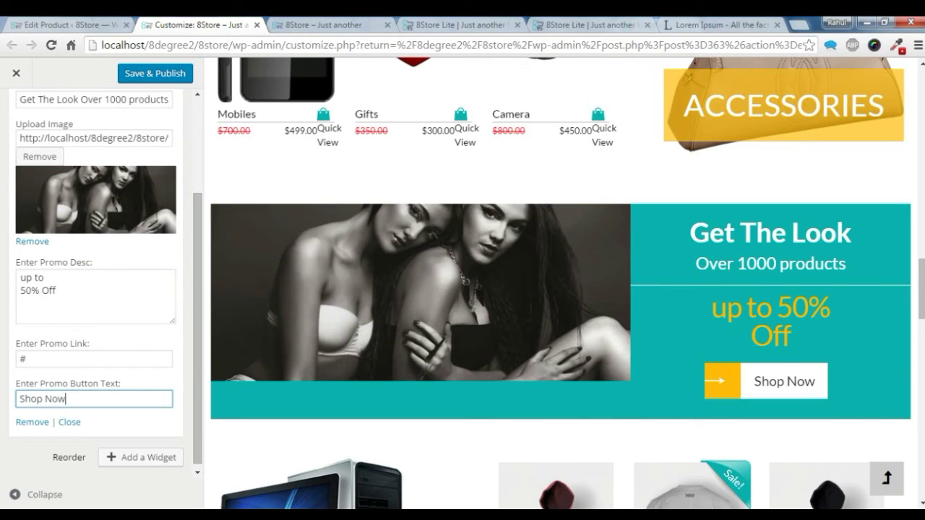
scroll(4, 195, "up", 5)
left_click(13, 115)
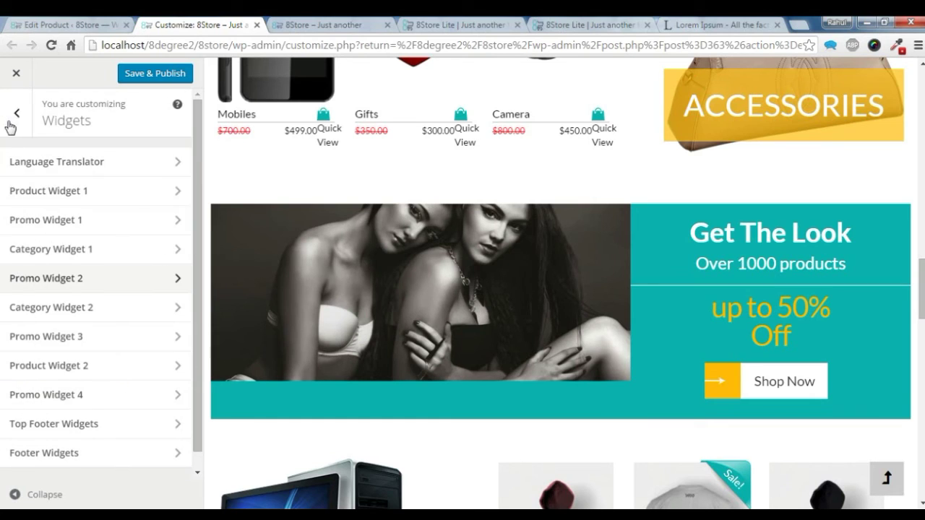
Review the homepage preview from the Latest product slider through the video banner and Accessories section to the Get The Look banner.
scroll(347, 351, "down", 1)
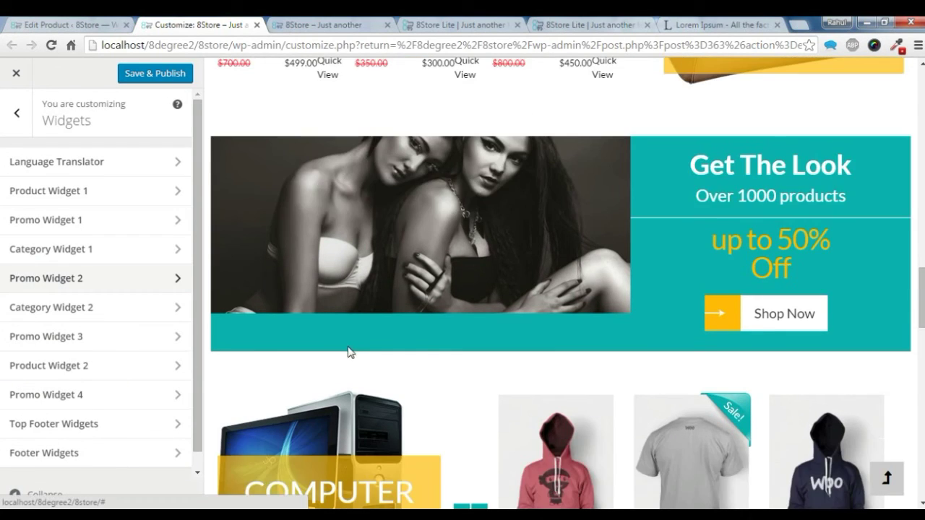
scroll(355, 351, "up", 8)
scroll(355, 243, "up", 3)
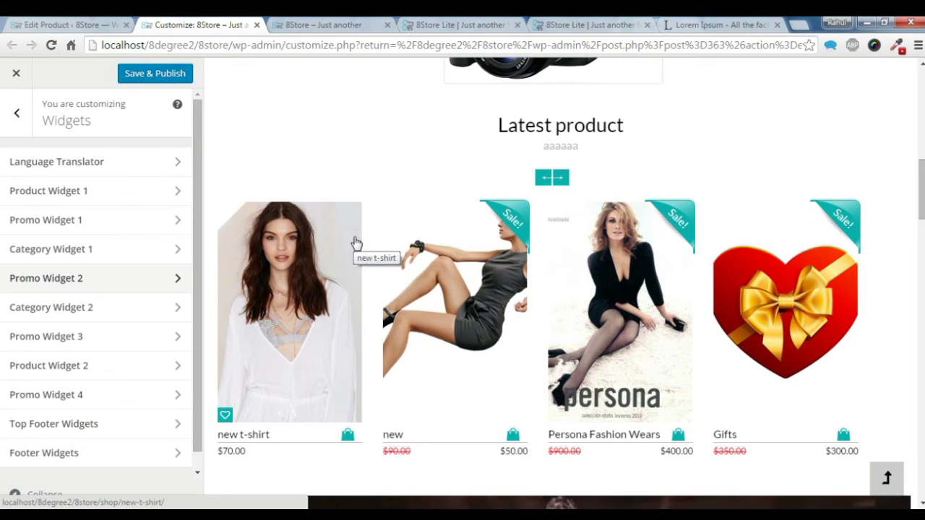
scroll(355, 244, "down", 2)
scroll(356, 246, "up", 3)
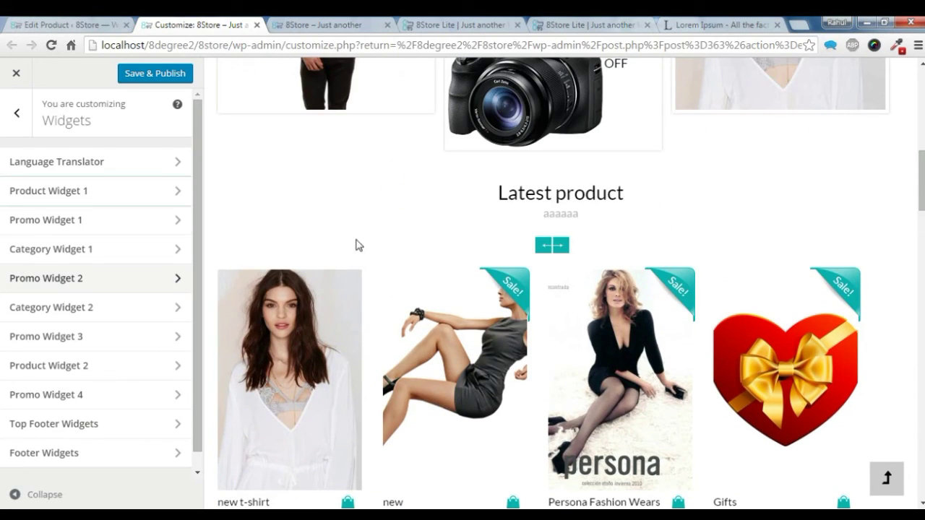
scroll(357, 244, "down", 2)
scroll(474, 246, "down", 3)
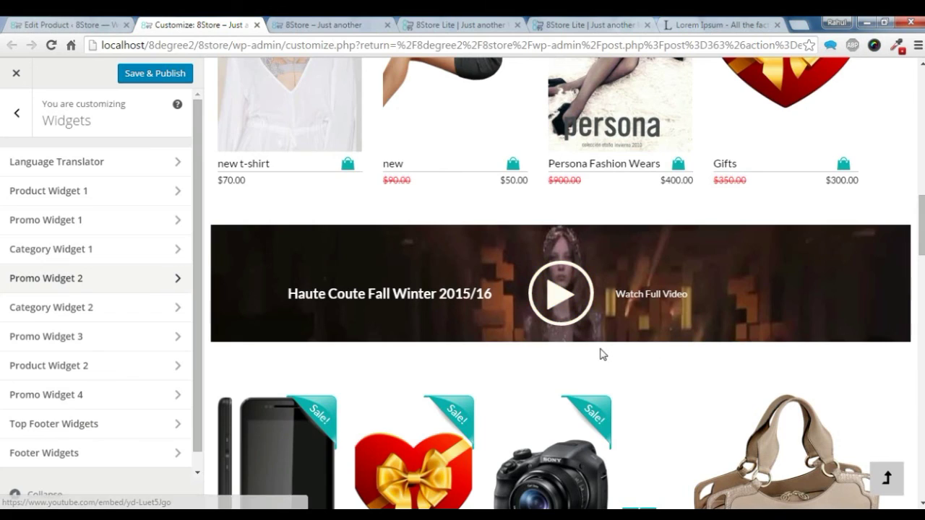
scroll(585, 343, "down", 3)
scroll(542, 315, "down", 4)
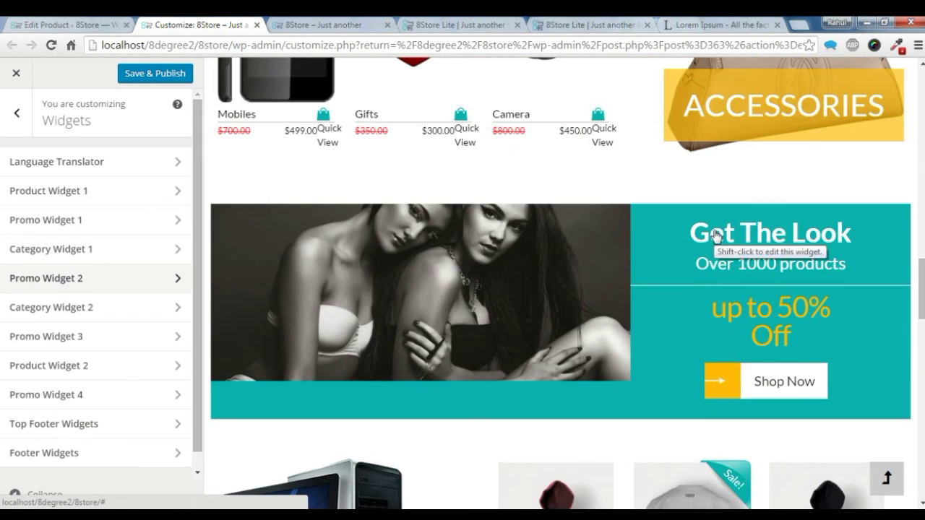
Reopen Promo Widget 2 and review the Computer, Denim Jeans and Featured Products sections below its banner in the preview.
left_click(105, 284)
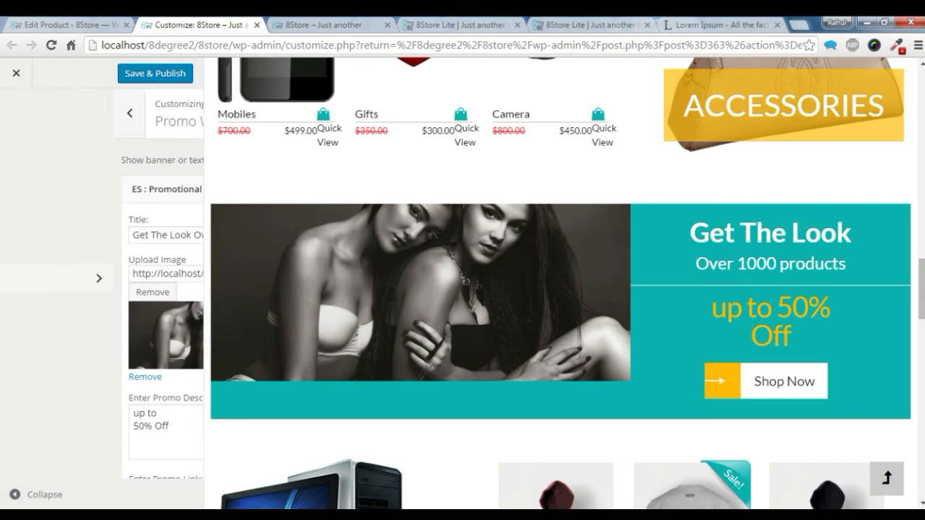
scroll(477, 292, "down", 3)
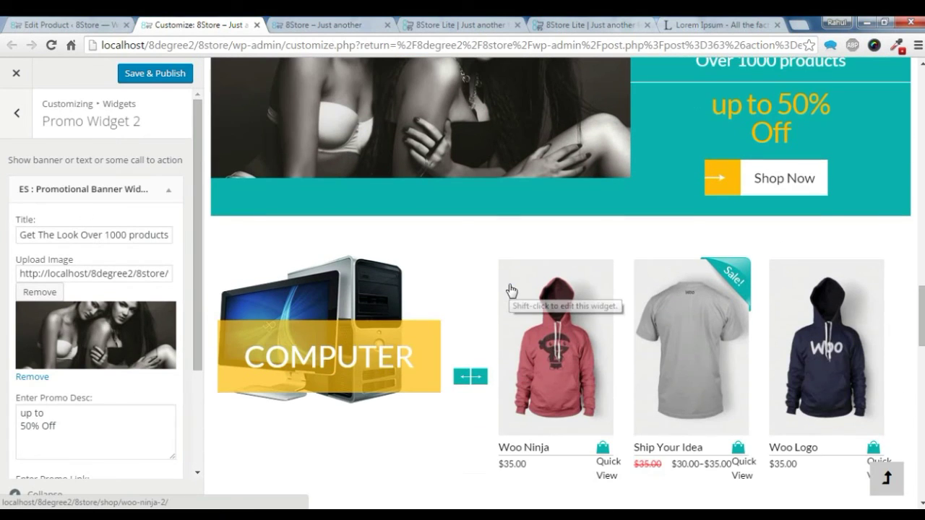
scroll(633, 321, "up", 3)
scroll(533, 313, "down", 3)
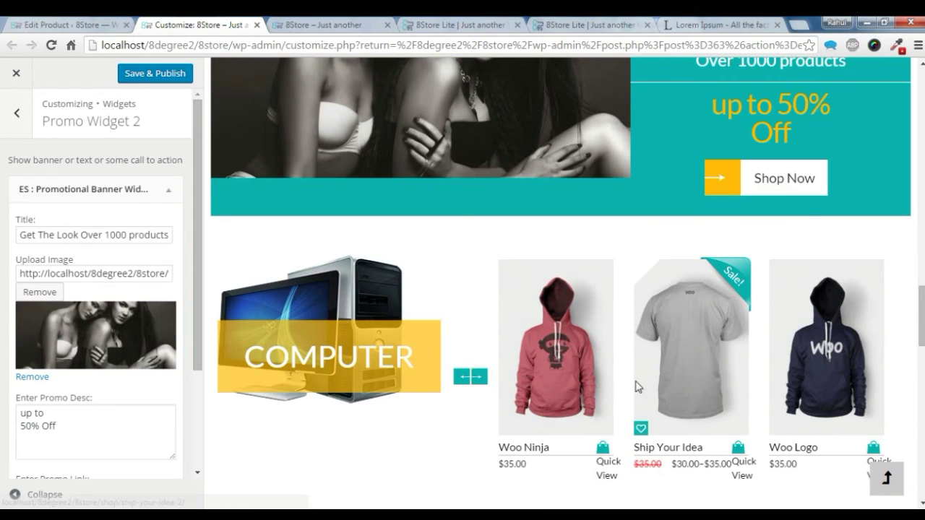
scroll(639, 386, "down", 3)
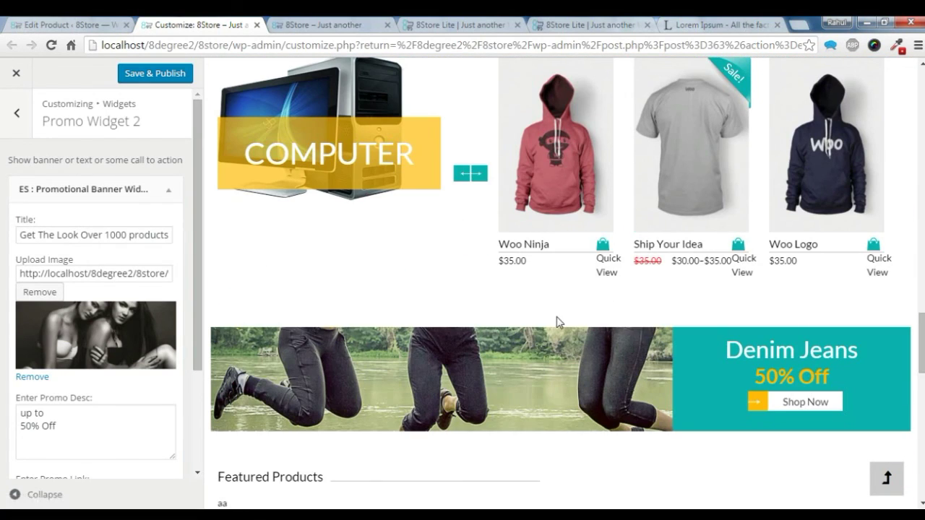
scroll(556, 322, "down", 2)
scroll(556, 321, "down", 3)
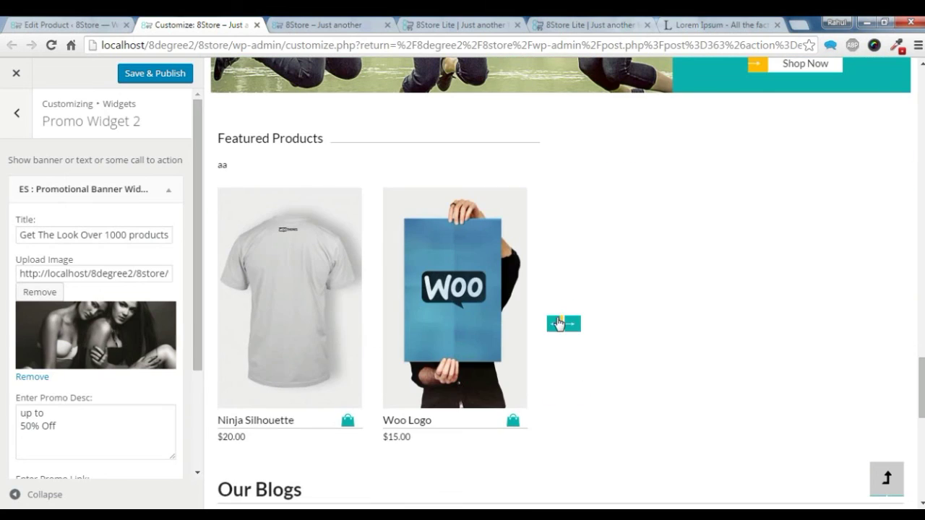
left_click(17, 114)
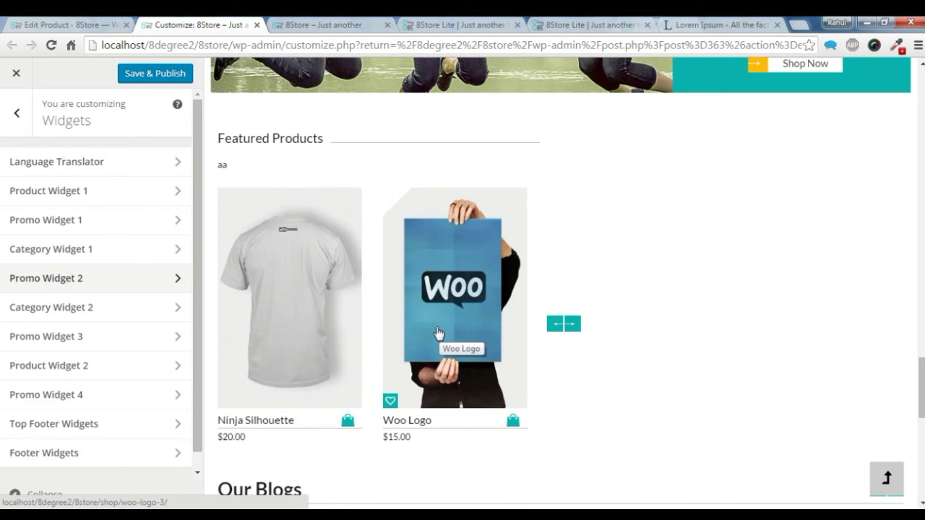
Examine the Featured Products and Our Blogs sections in the homepage preview, and return to the main customizer settings.
scroll(439, 366, "down", 2)
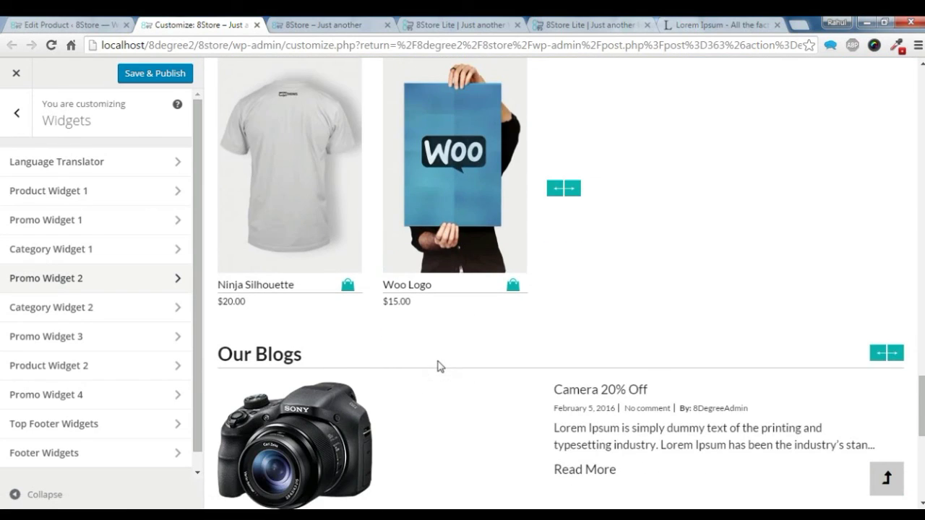
scroll(439, 367, "down", 2)
scroll(439, 368, "down", 2)
scroll(437, 368, "up", 2)
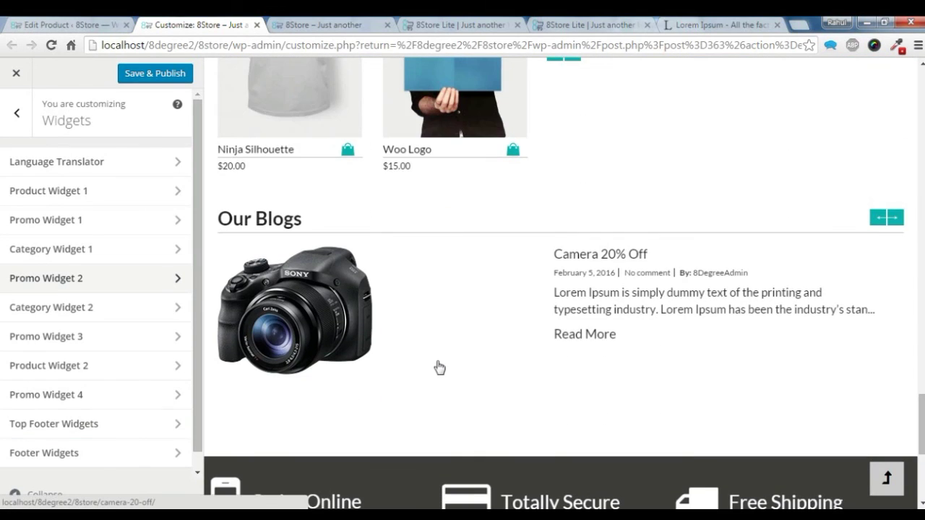
scroll(549, 339, "up", 8)
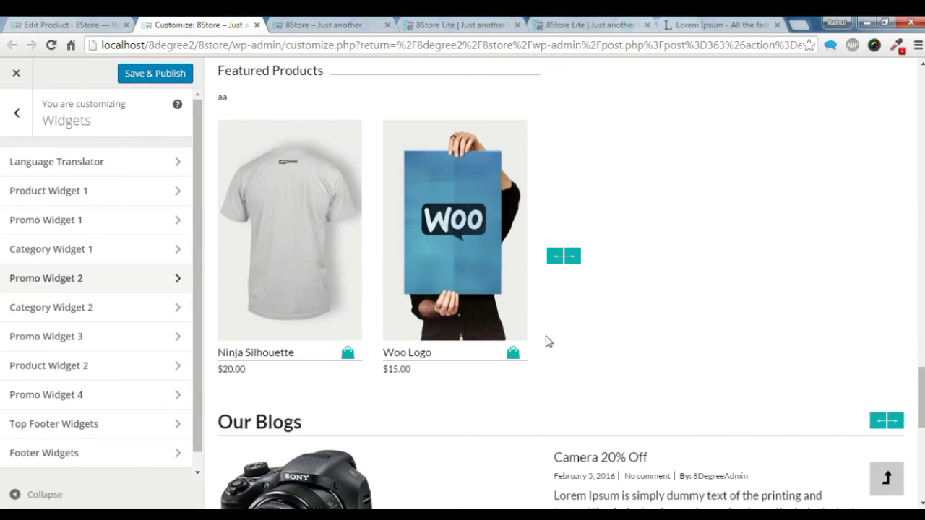
scroll(545, 335, "up", 2)
scroll(145, 266, "down", 1)
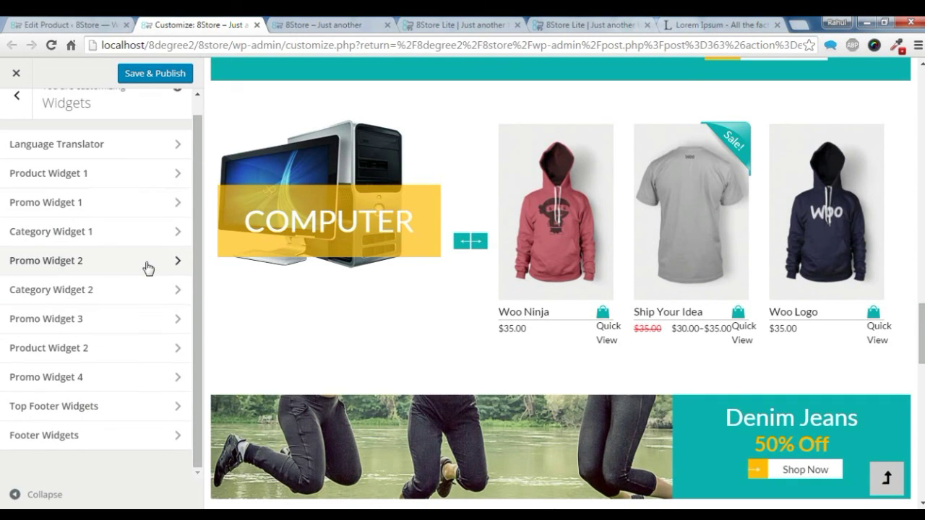
left_click(15, 97)
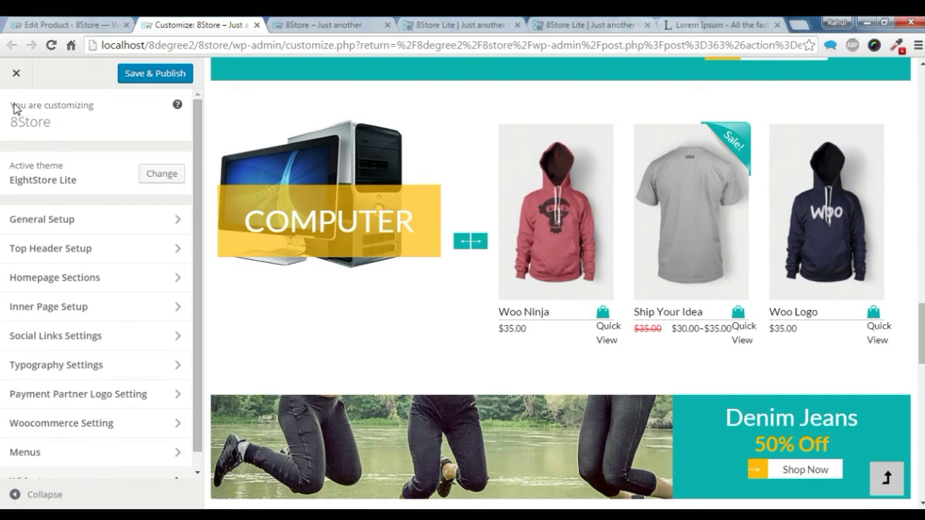